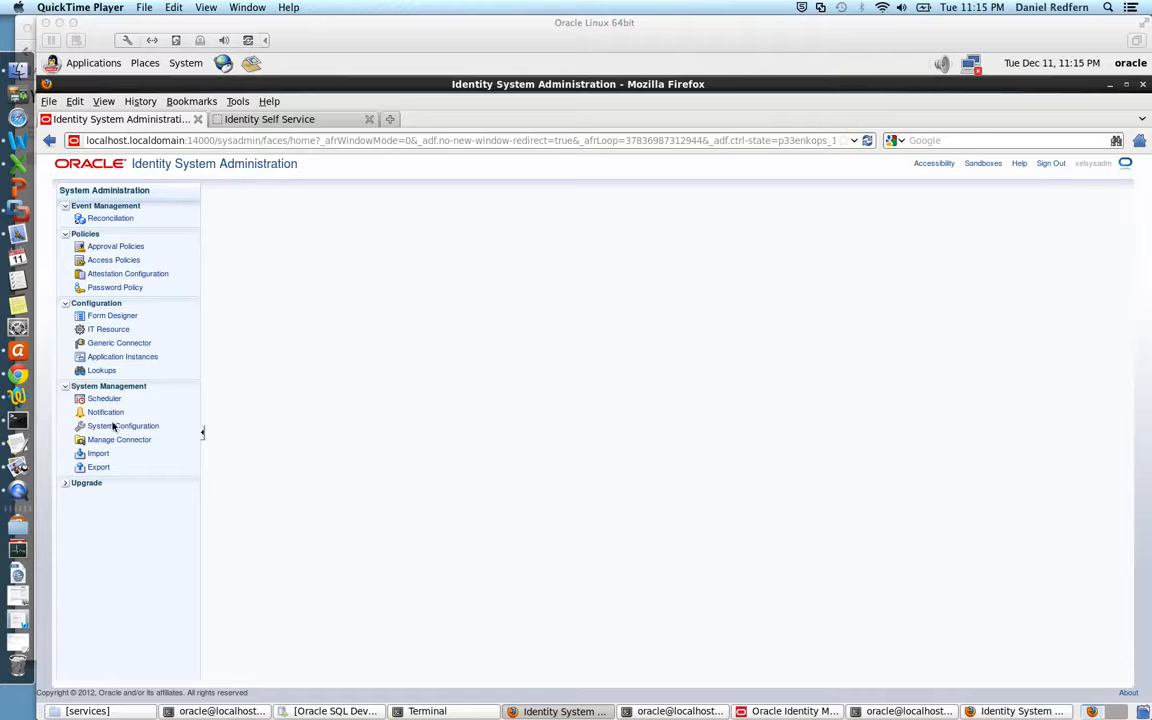
Search the existing generic technology connectors and open the parameter values of the HR FLAT FILE IMPORTS connector
click(121, 343)
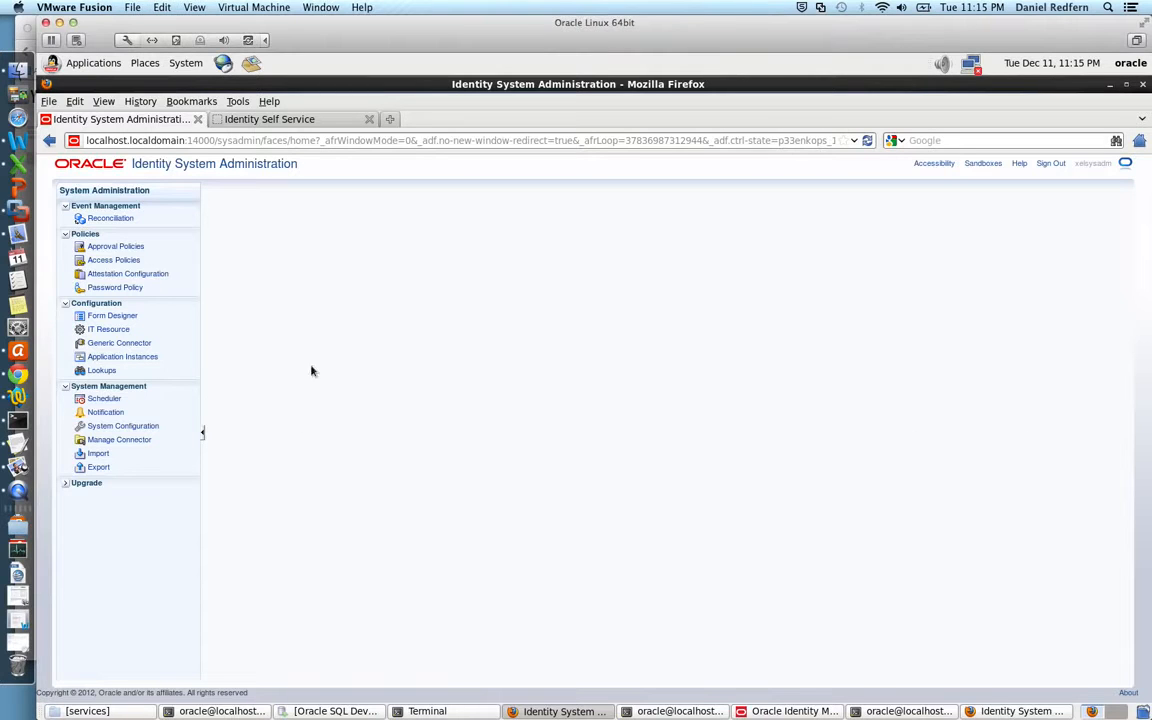
click(145, 343)
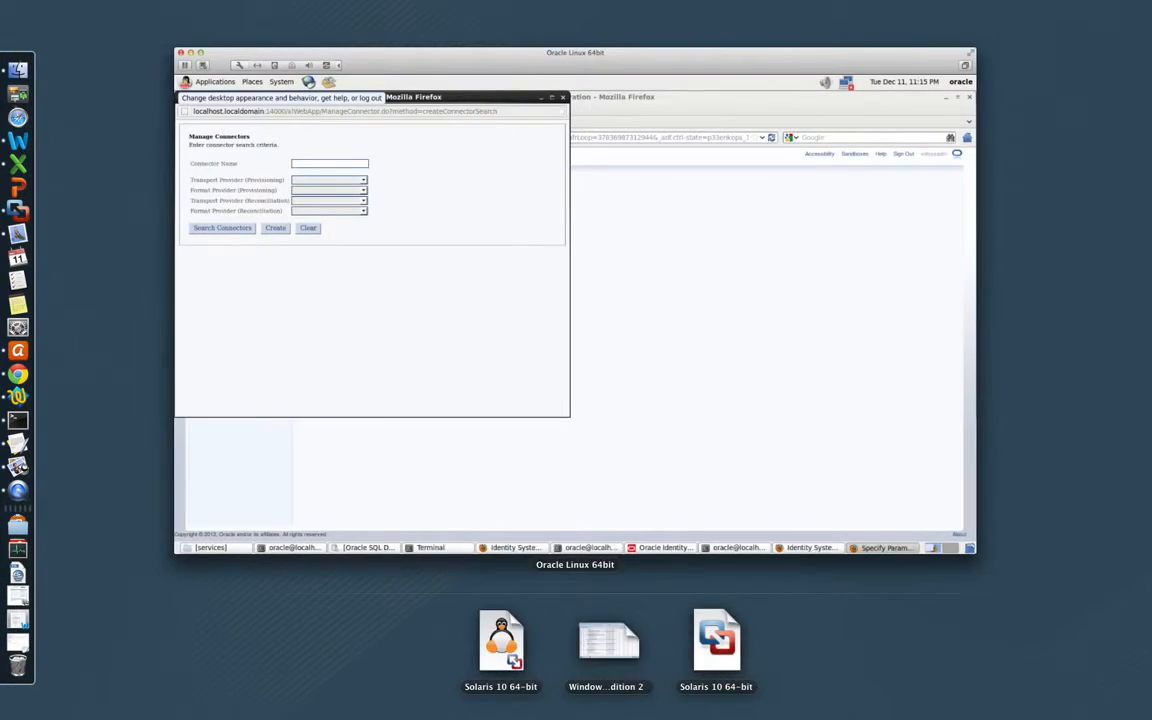
click(108, 77)
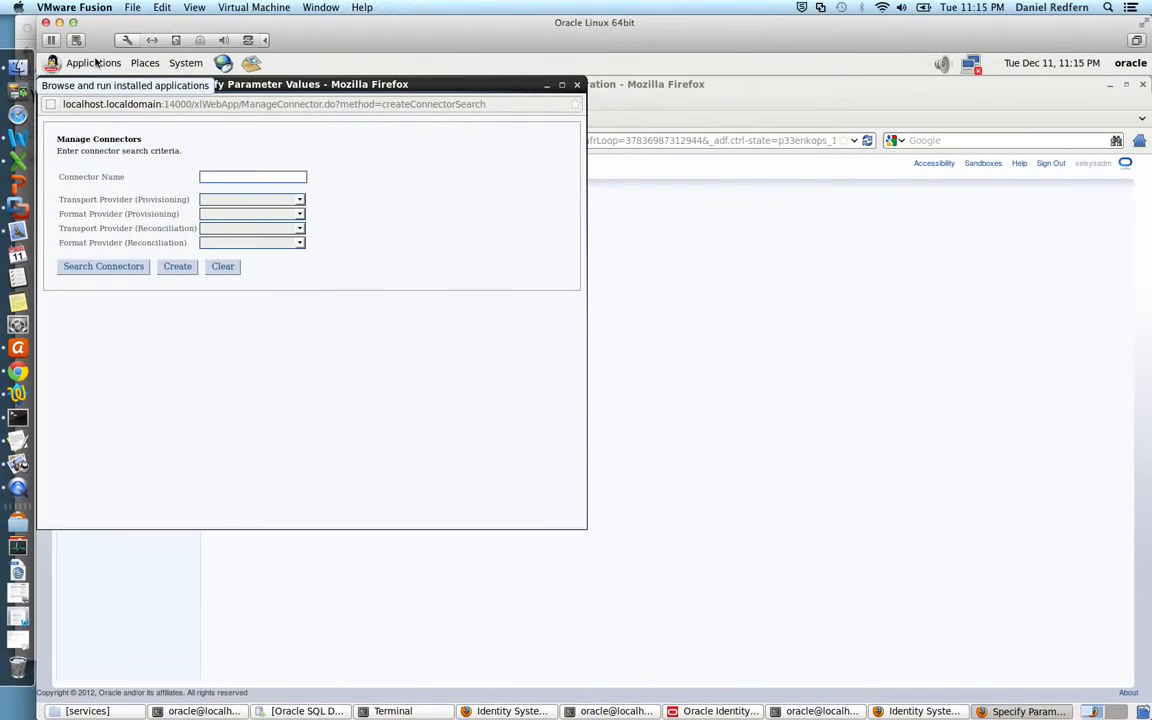
click(124, 272)
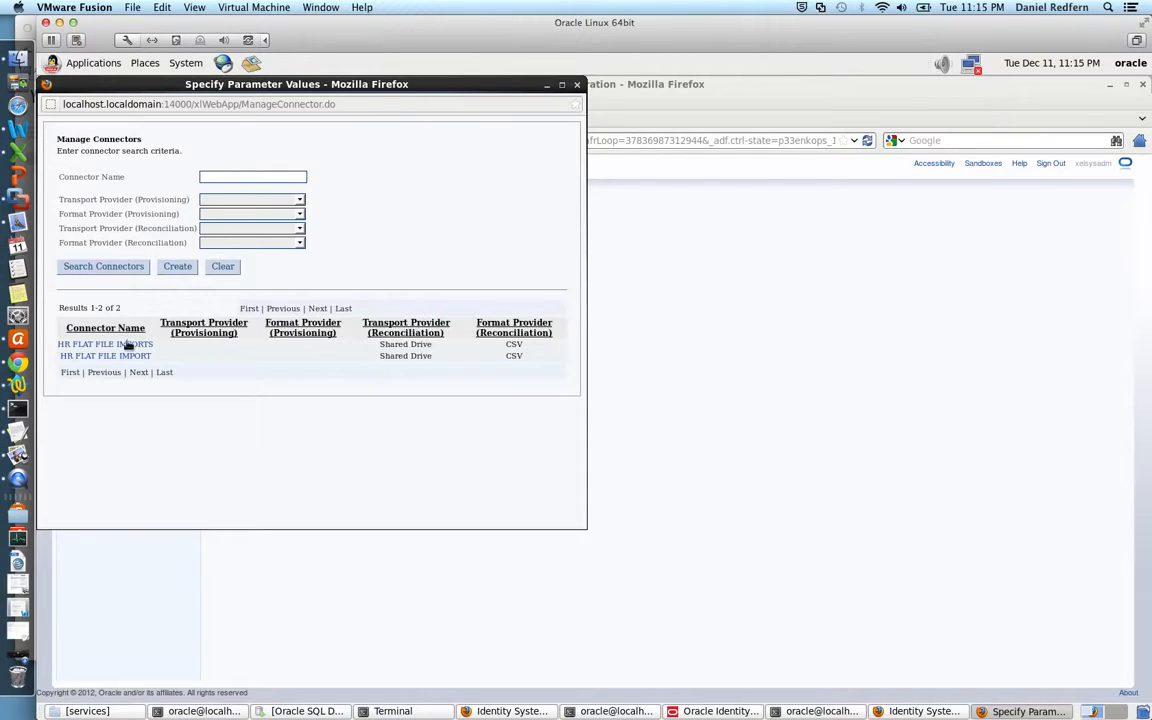
click(128, 344)
click(97, 277)
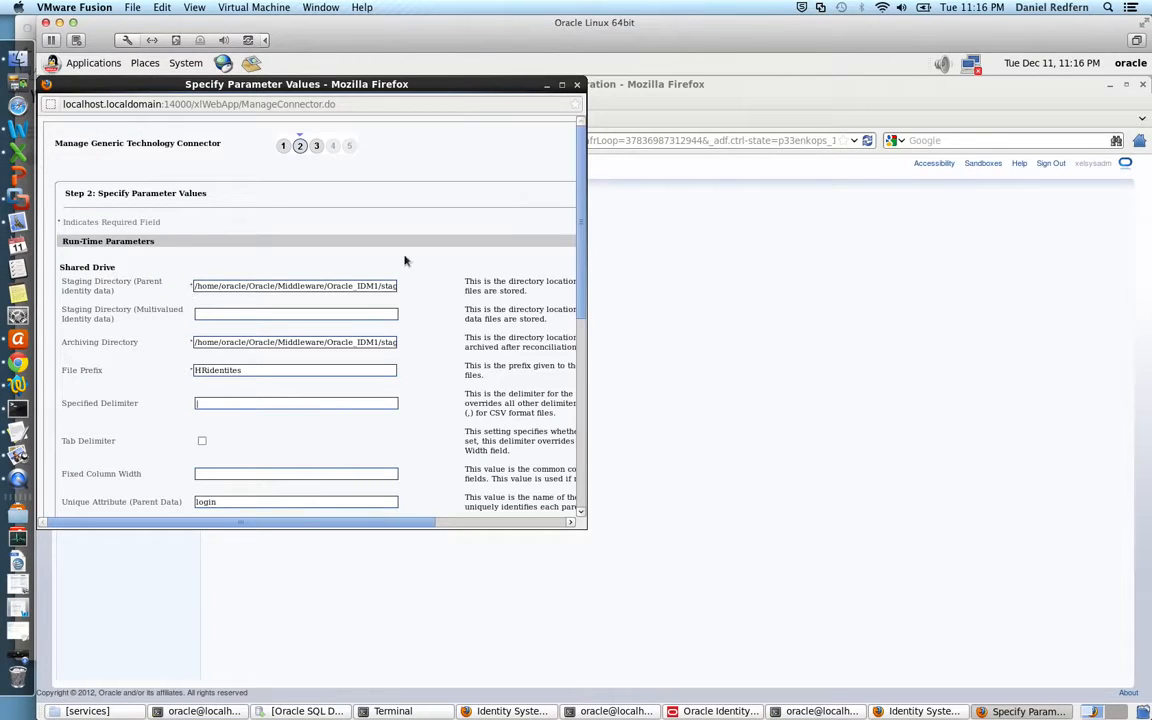
Review the connector's staging directory, archiving directory and design parameters, and continue to its field mapping configuration
mouse_move(366, 286)
mouse_down()
mouse_move(398, 287)
mouse_move(376, 289)
mouse_up()
click(344, 345)
drag(346, 345, 426, 352)
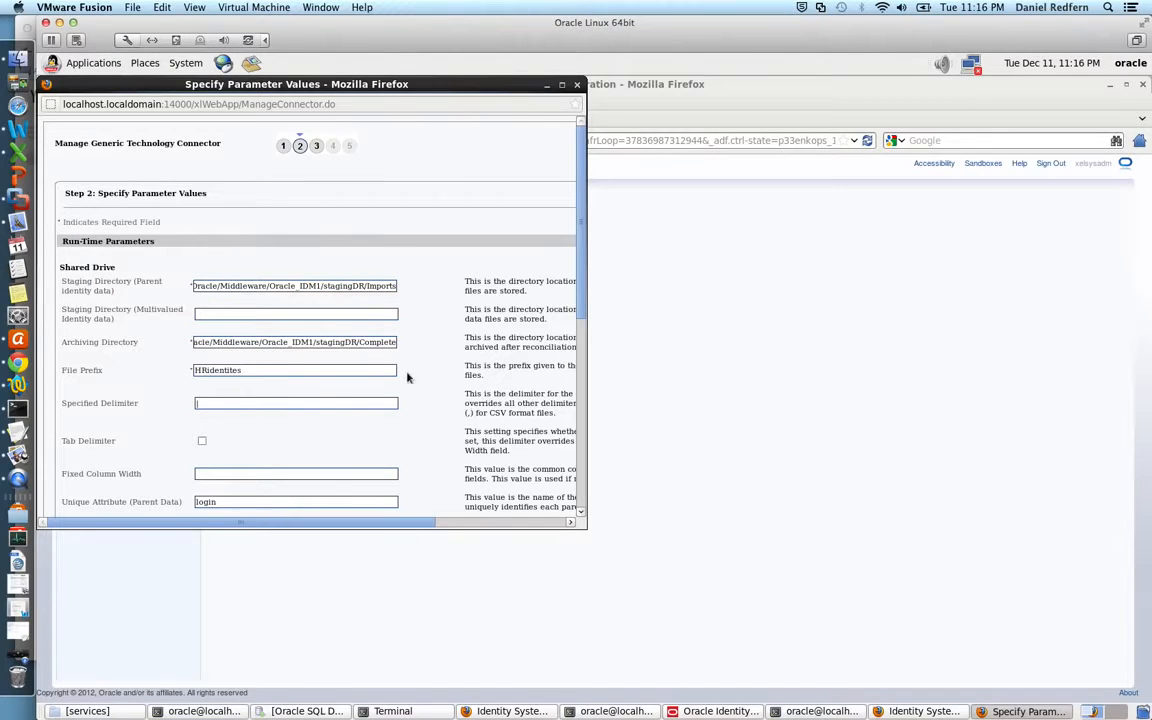
scroll(499, 384, down, 6)
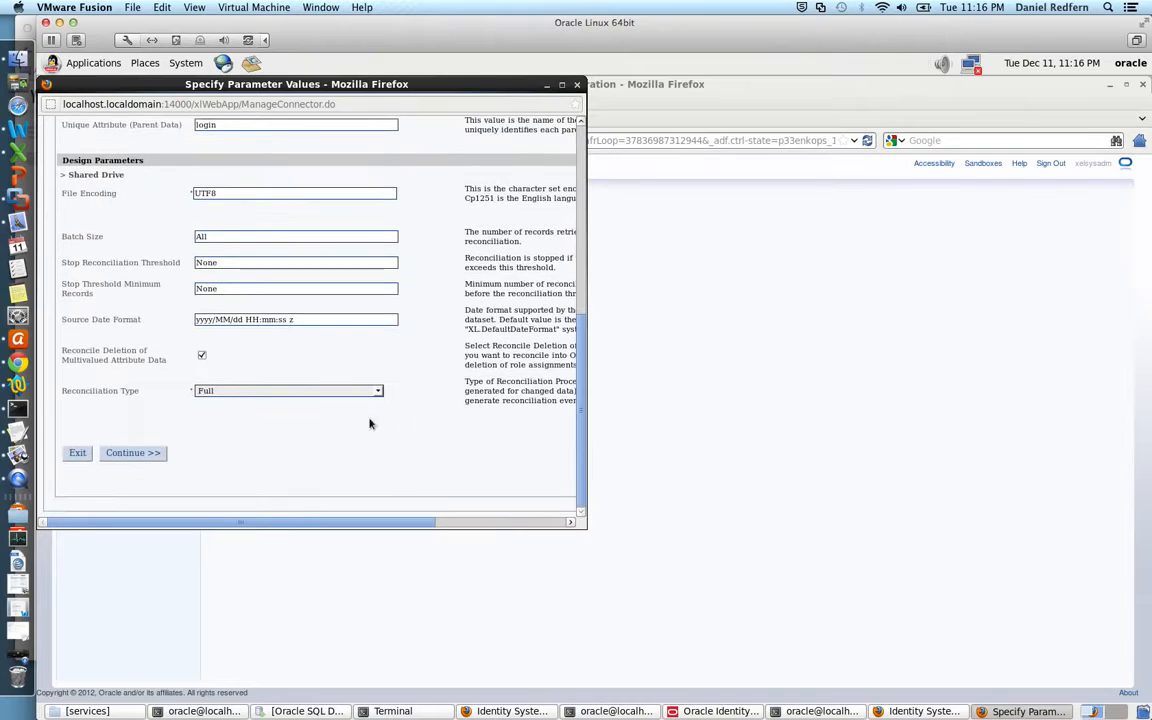
click(140, 456)
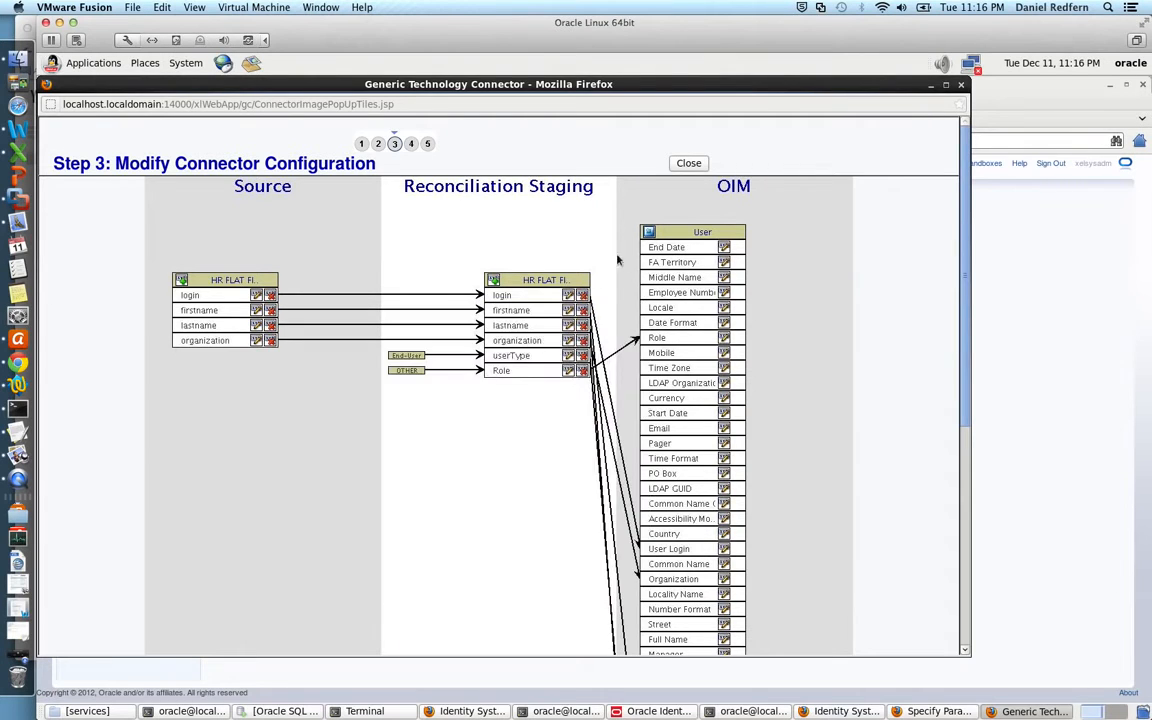
Close the connector's mapping configuration, save the HR FLAT FILE IMPORTS connector and close its window
click(680, 164)
scroll(278, 394, down, 3)
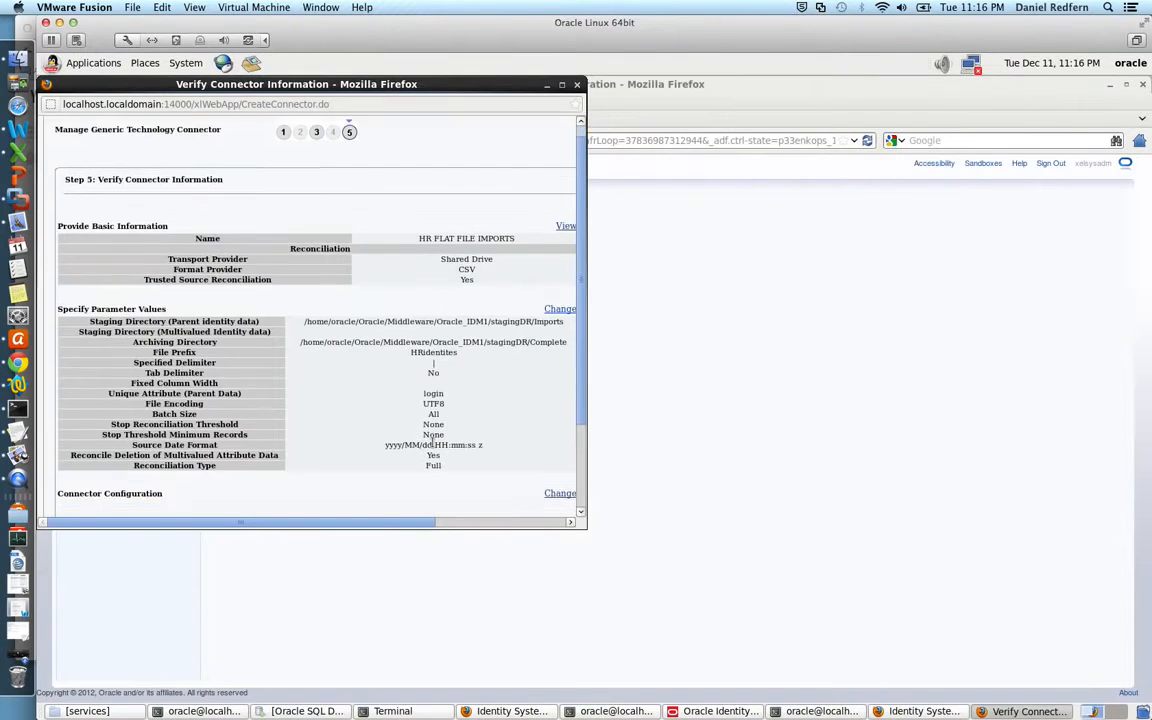
click(176, 456)
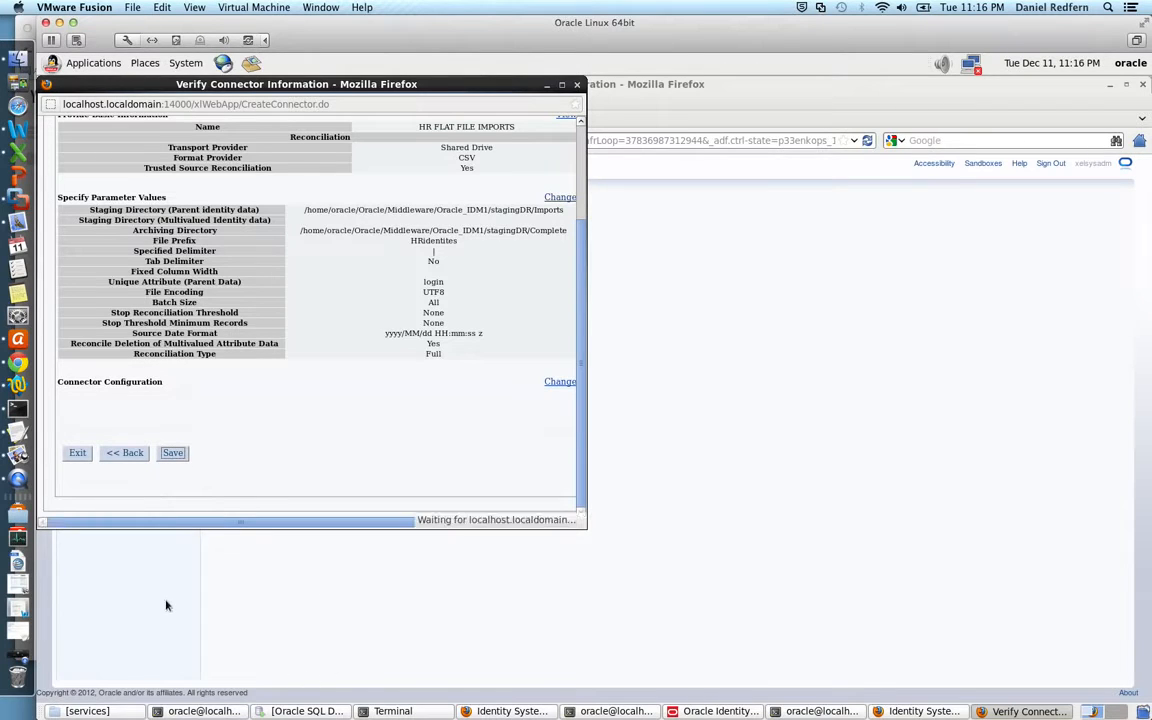
click(577, 84)
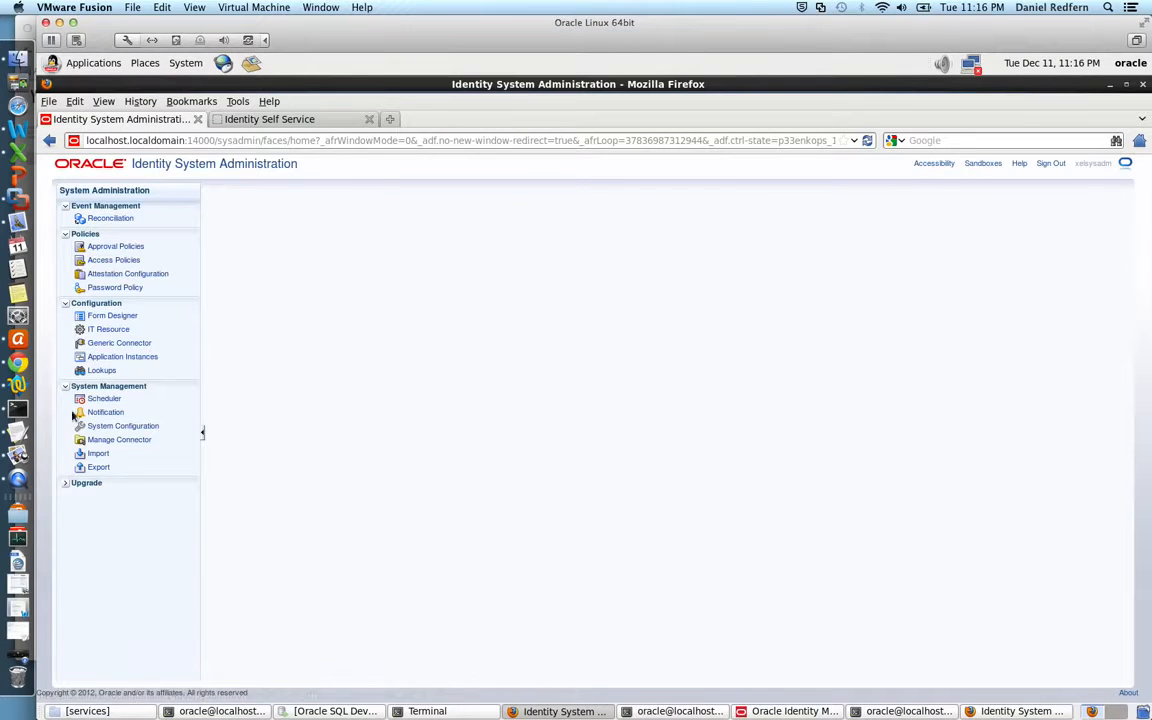
Check the latest server log output in the Terminal and open the Scheduler in Identity System Administration
click(105, 401)
click(427, 711)
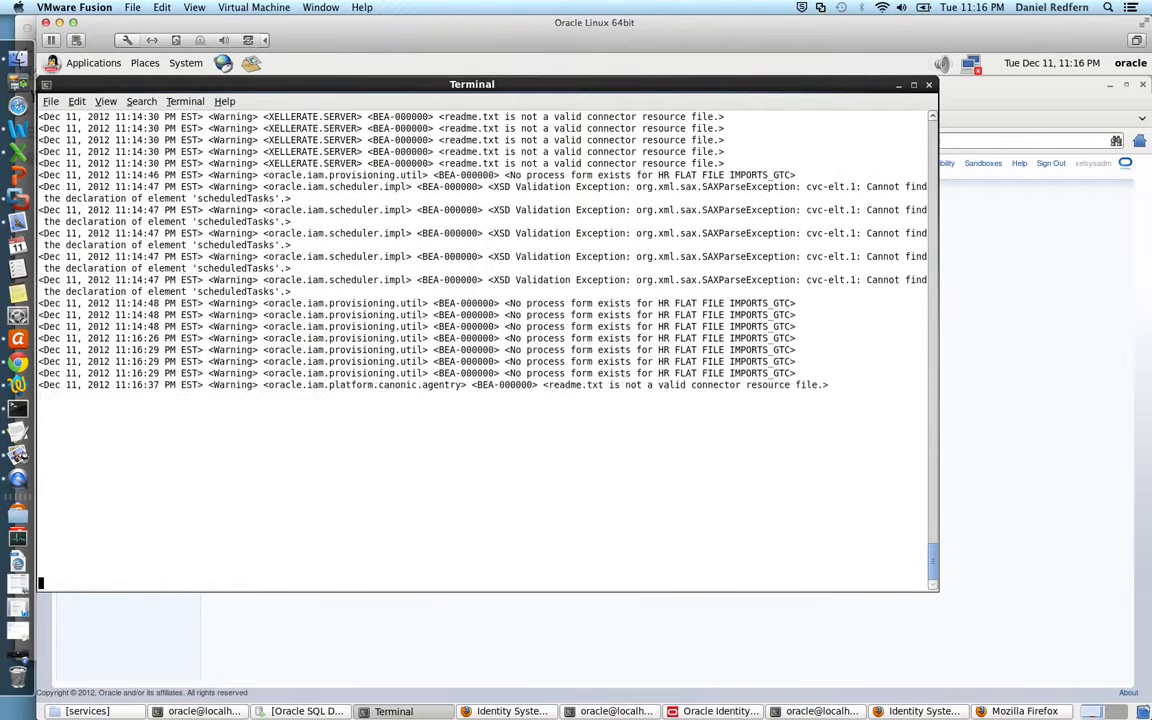
scroll(388, 576, down, 10)
click(393, 619)
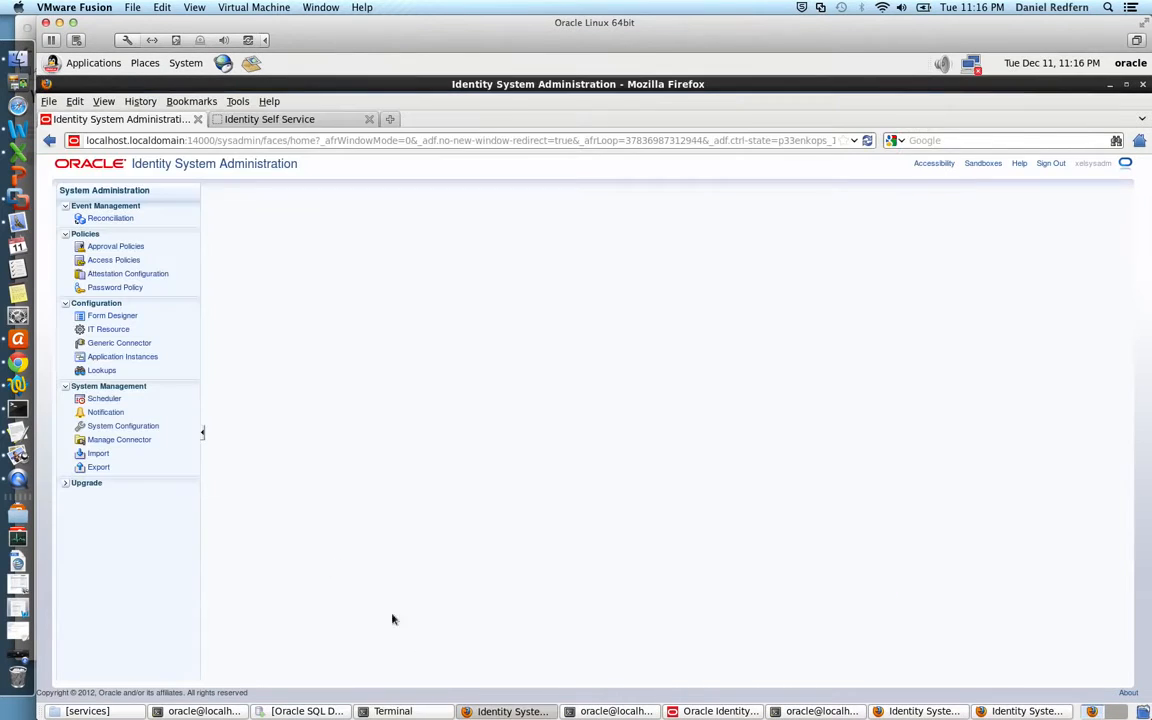
click(104, 398)
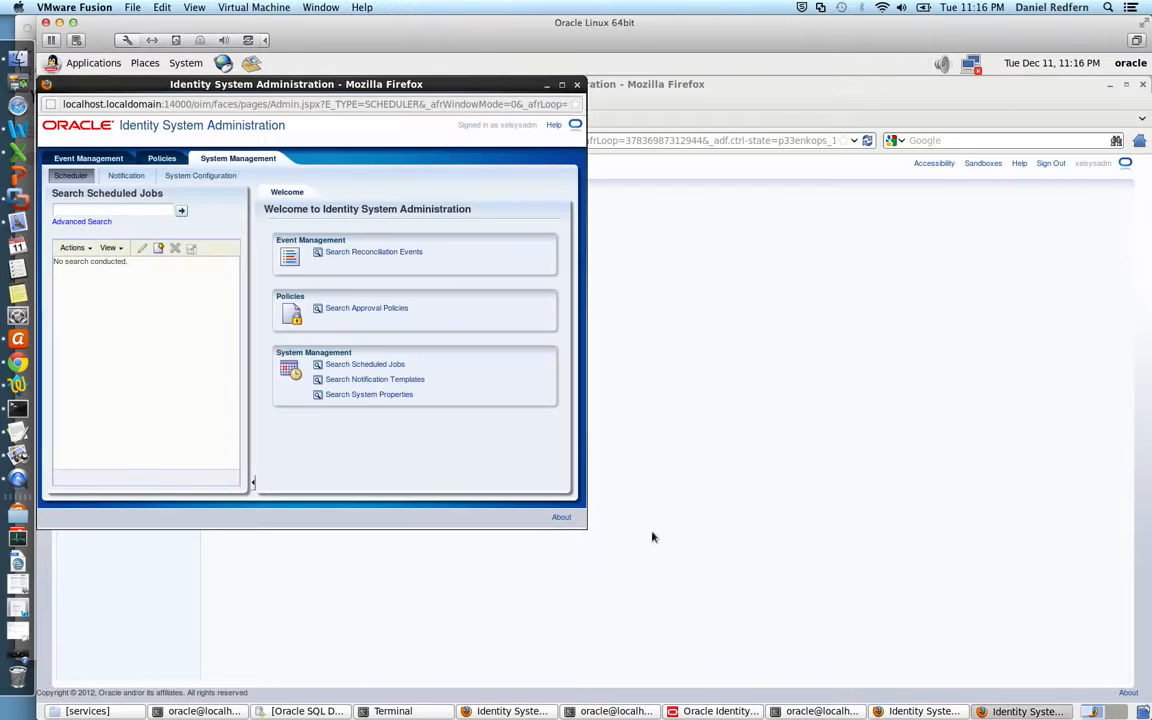
List all scheduled jobs and run the HR FLAT FILE IMPORTS_GTC job immediately
click(181, 210)
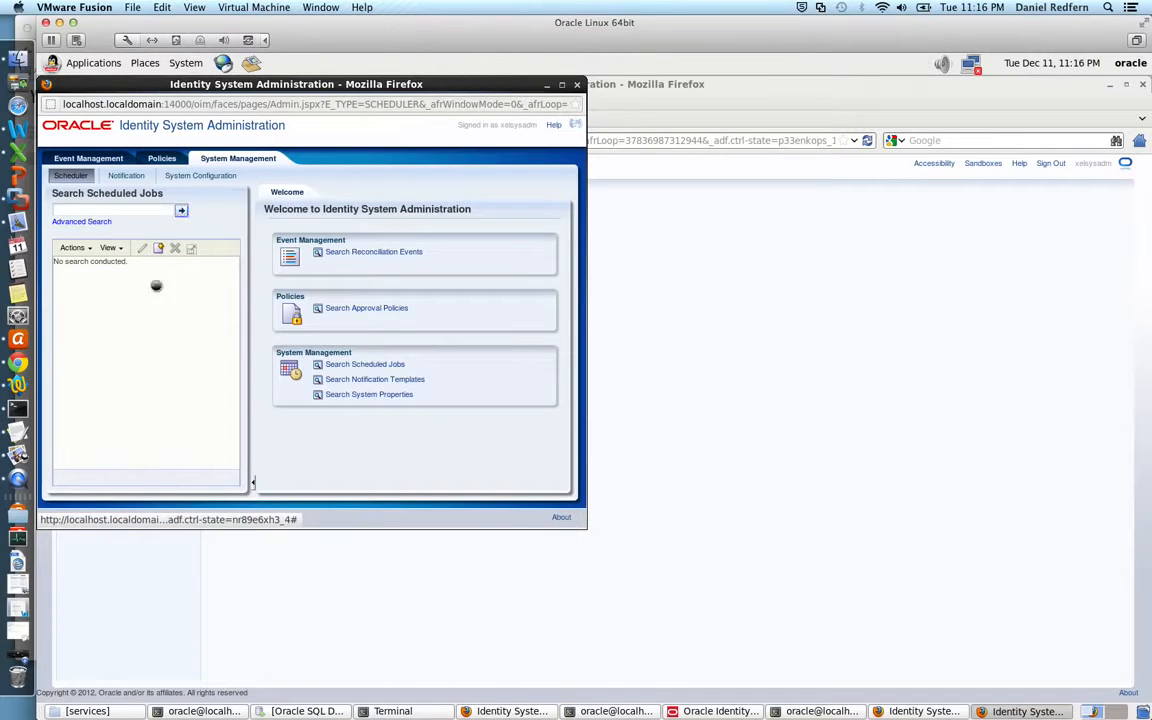
scroll(100, 360, down, 3)
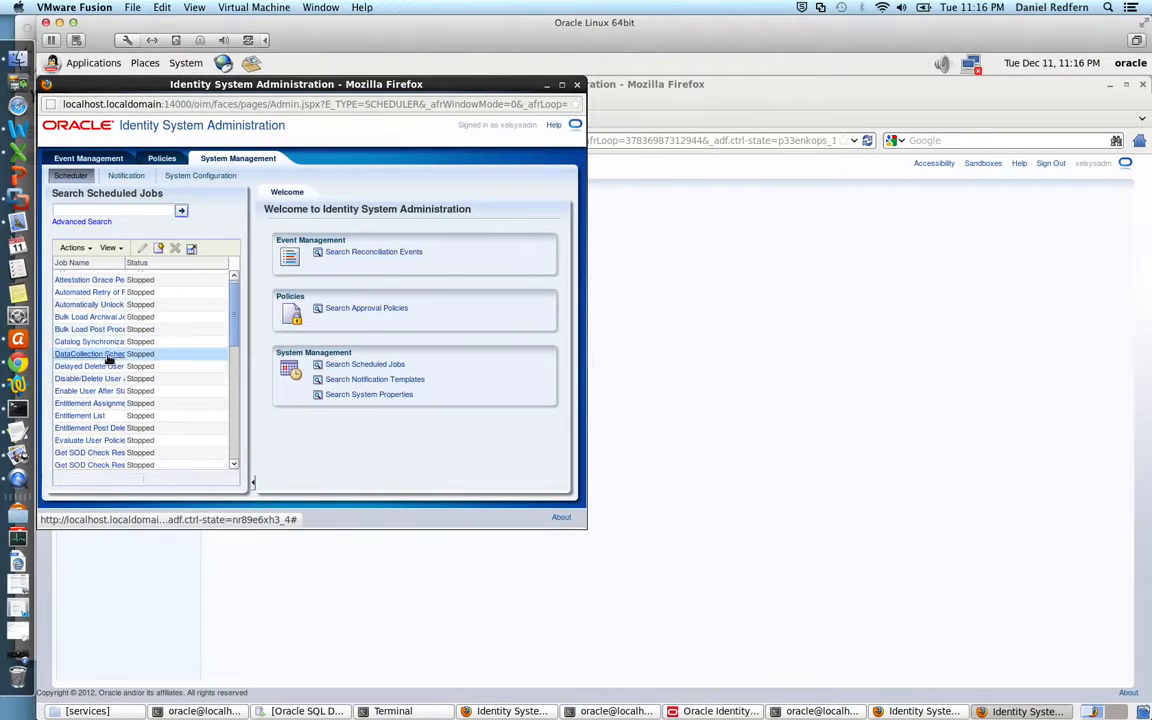
click(92, 446)
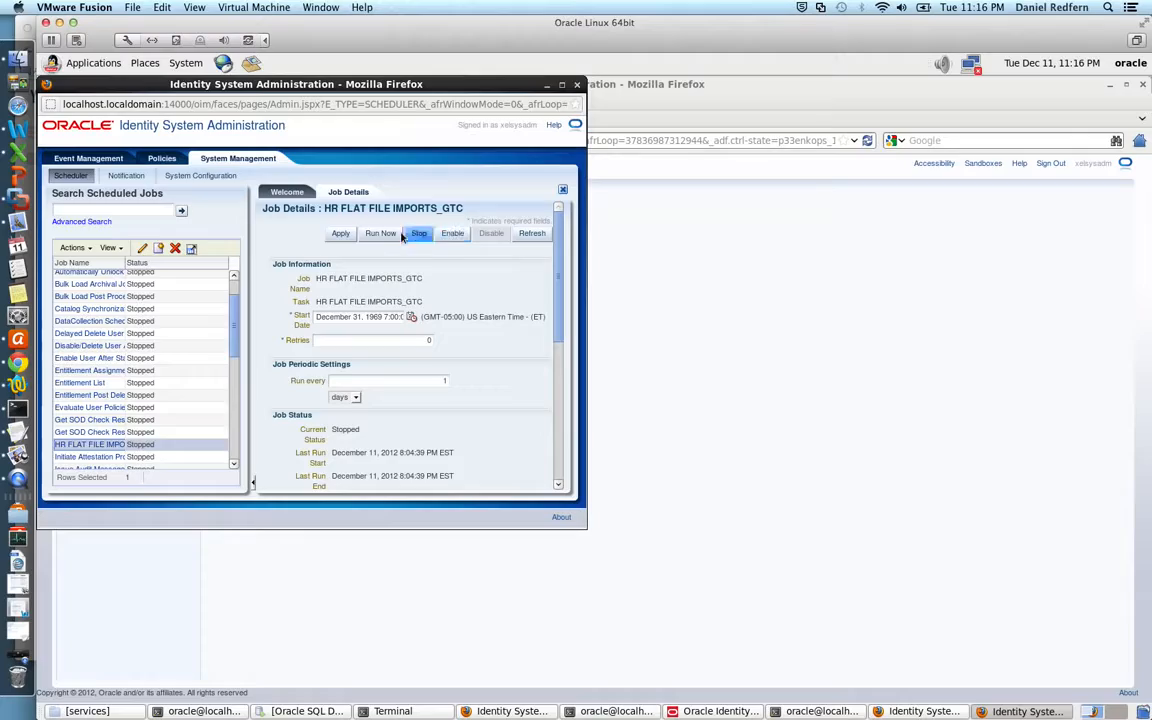
click(382, 234)
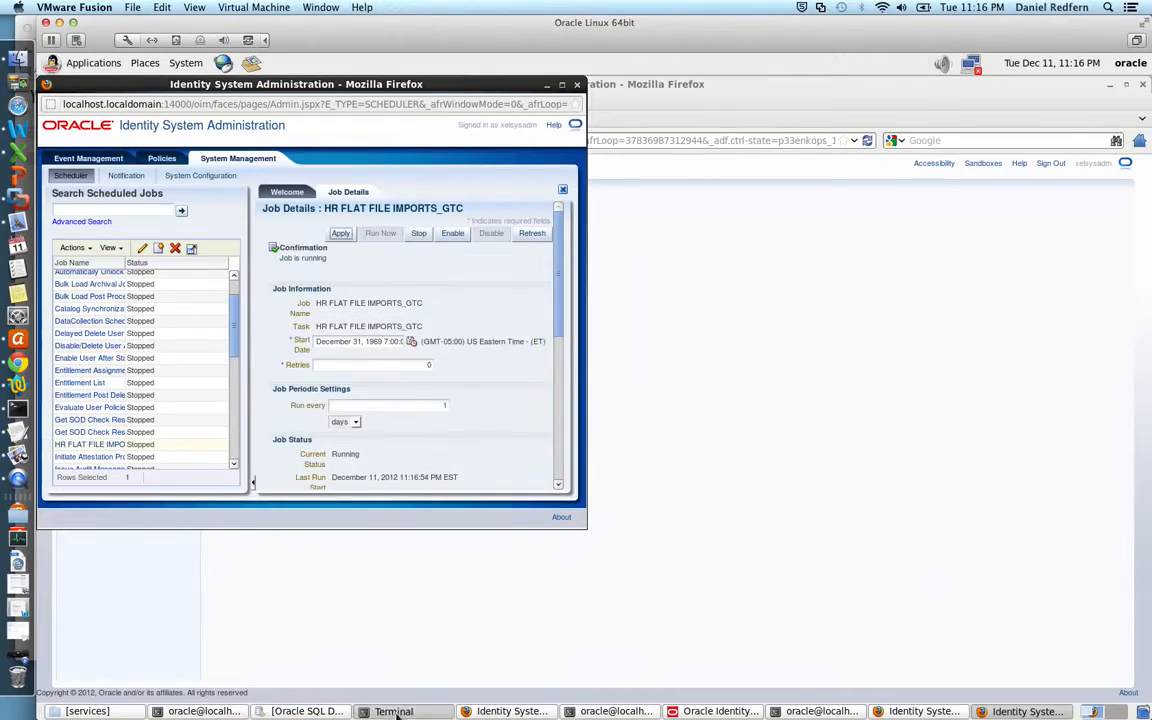
Switch to the Terminal and examine the server log for the root cause of the import job's exception
click(396, 713)
scroll(348, 487, up, 13)
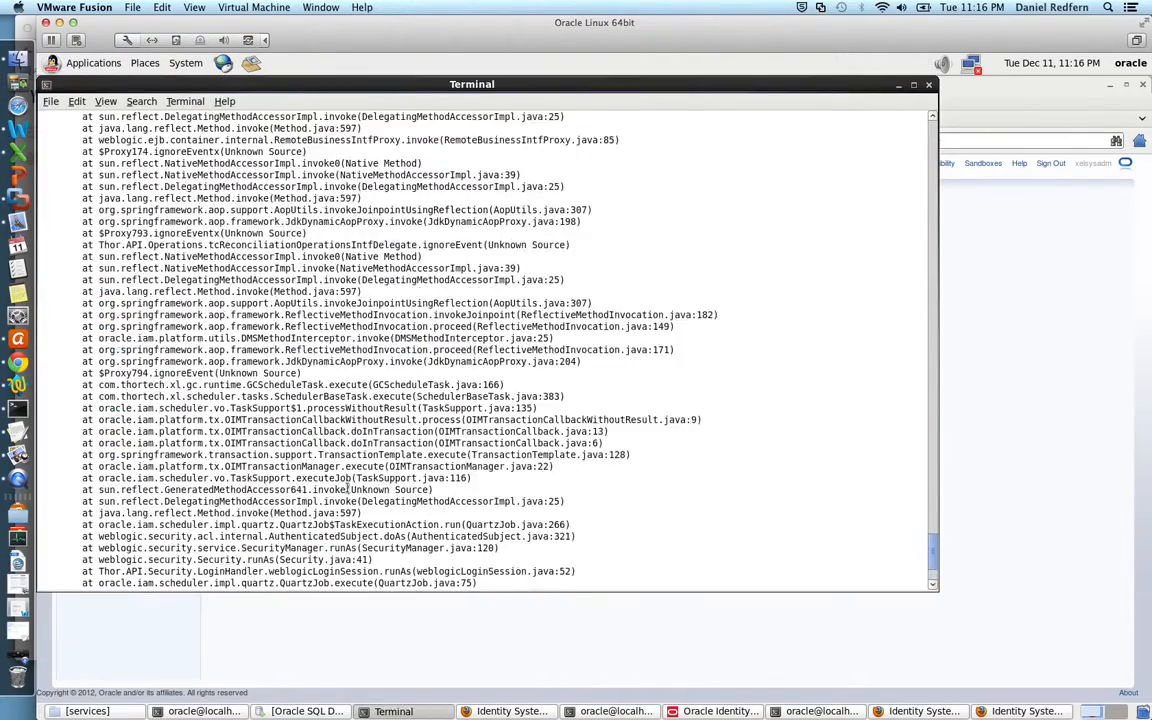
scroll(348, 487, up, 20)
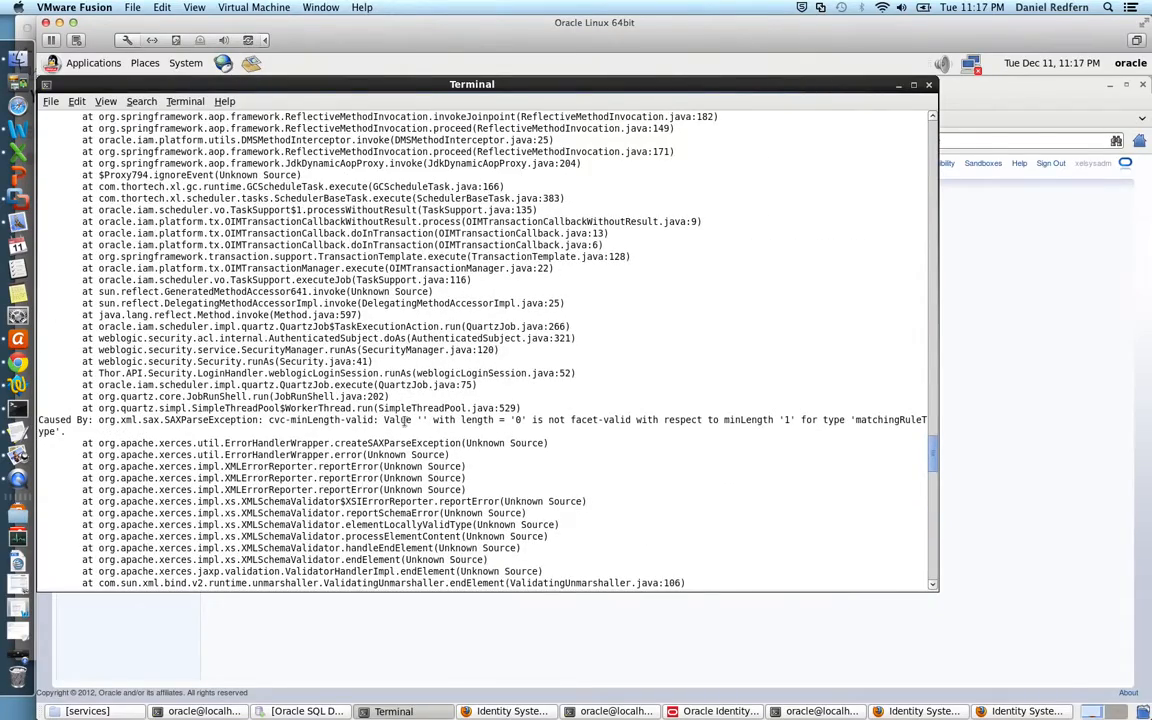
drag(308, 420, 556, 425)
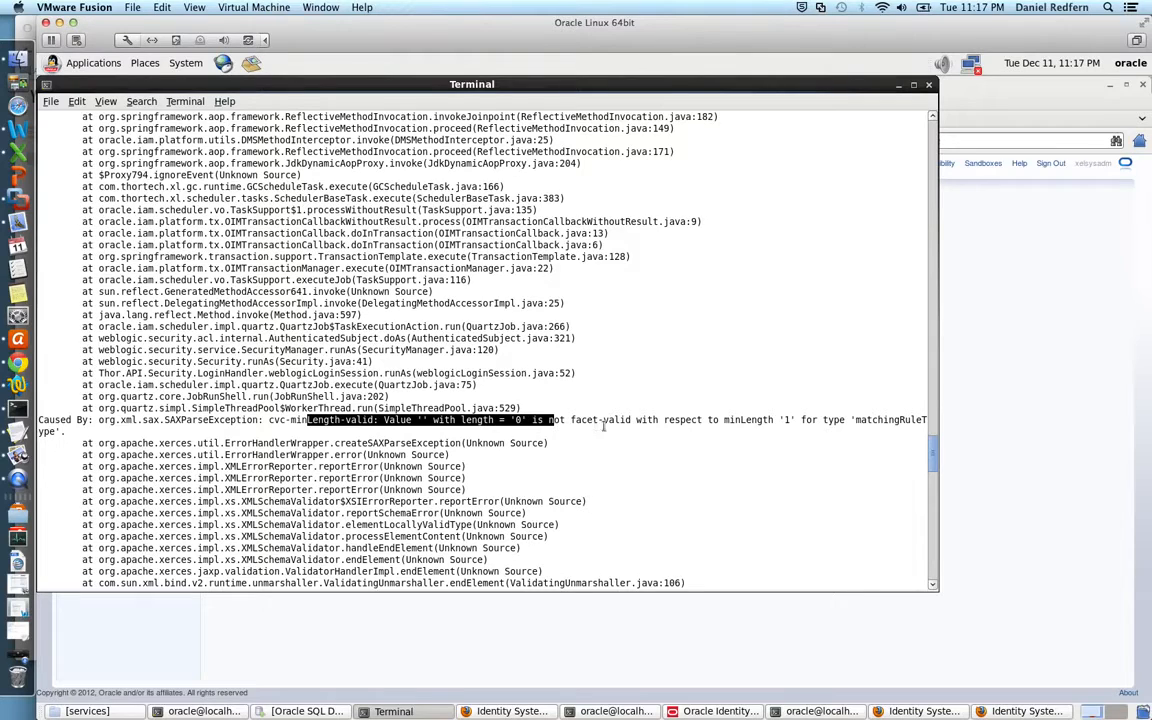
drag(687, 421, 793, 420)
click(860, 419)
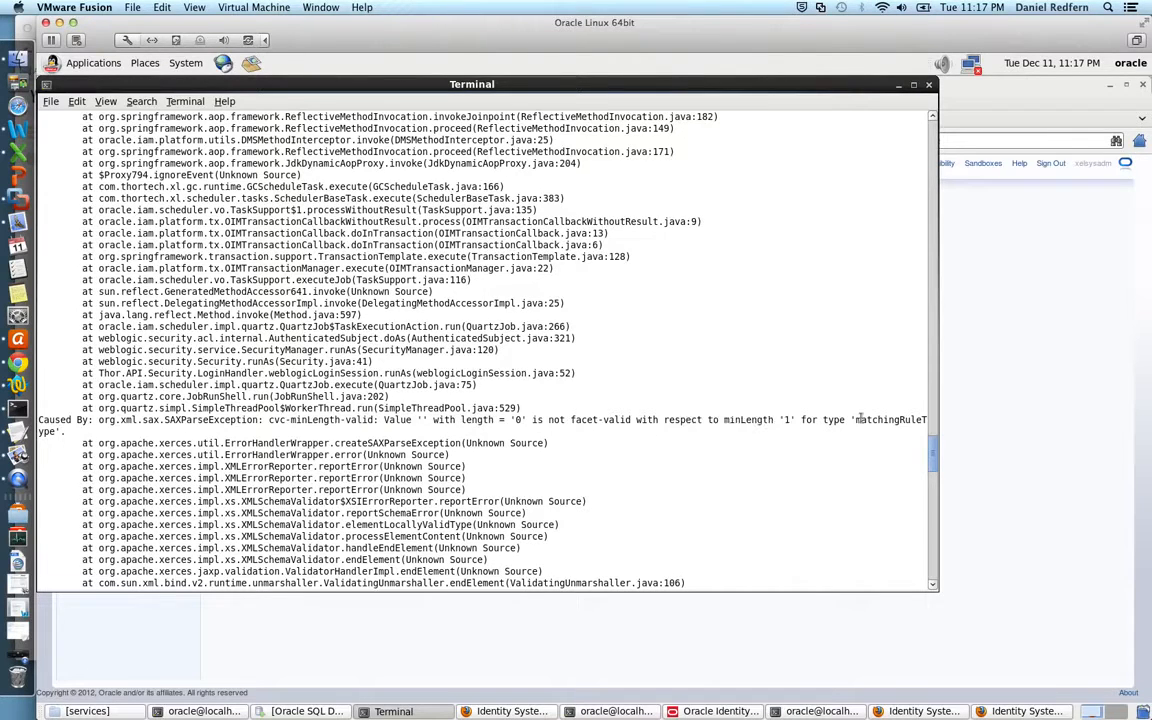
click(957, 452)
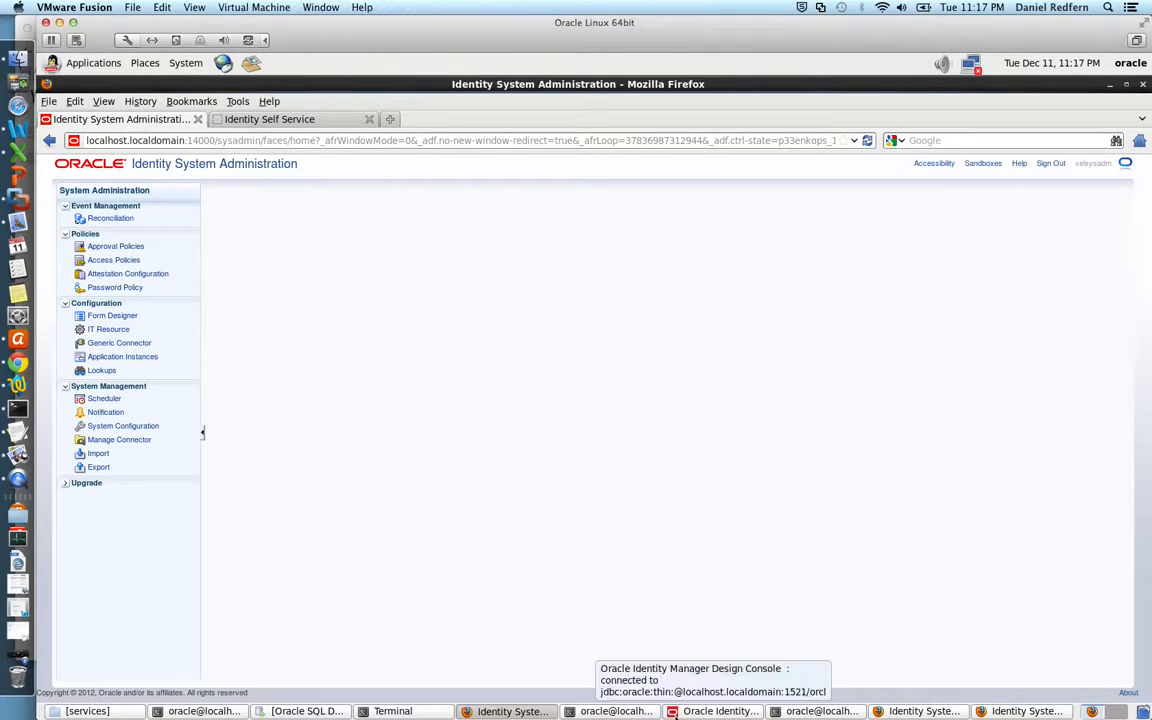
Switch to the Oracle Identity Manager Design Console, list all resource objects in a table and widen the Name column
click(718, 711)
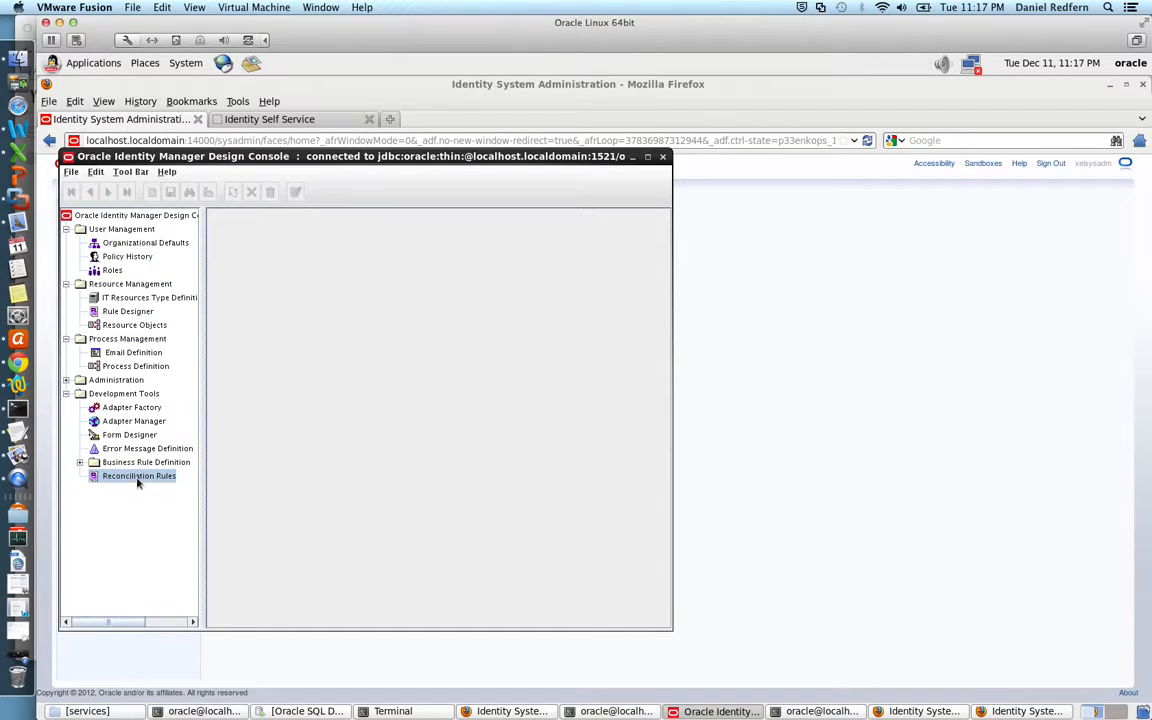
click(130, 325)
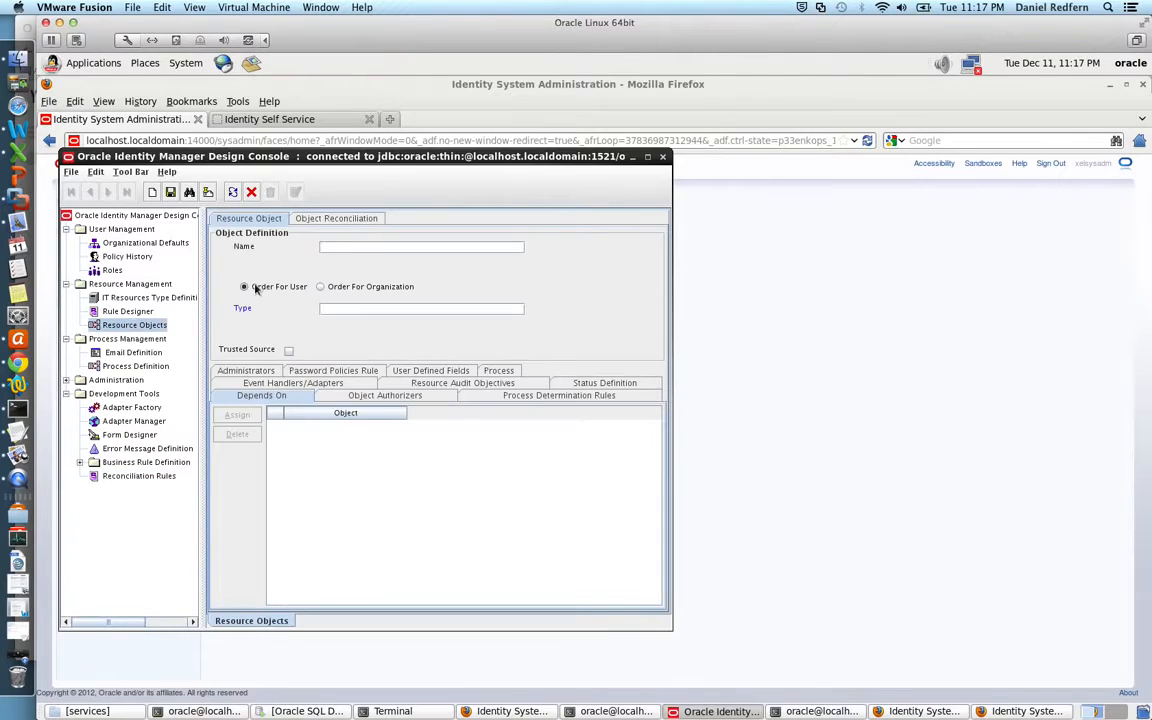
click(190, 193)
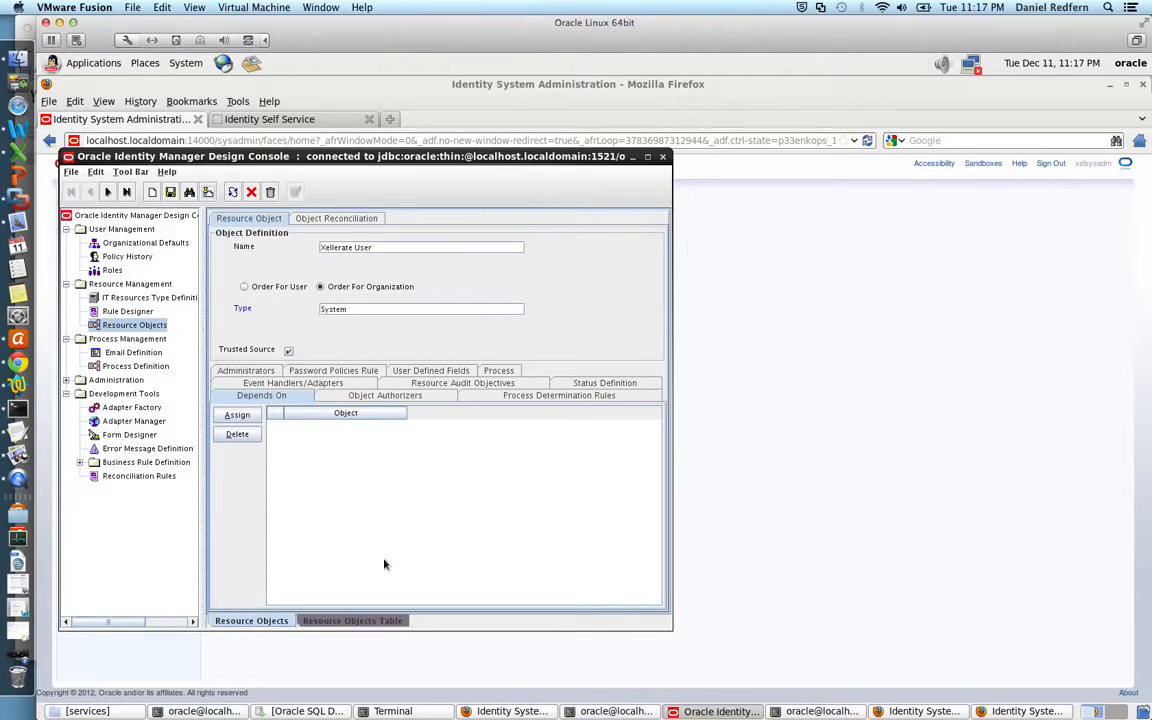
click(380, 621)
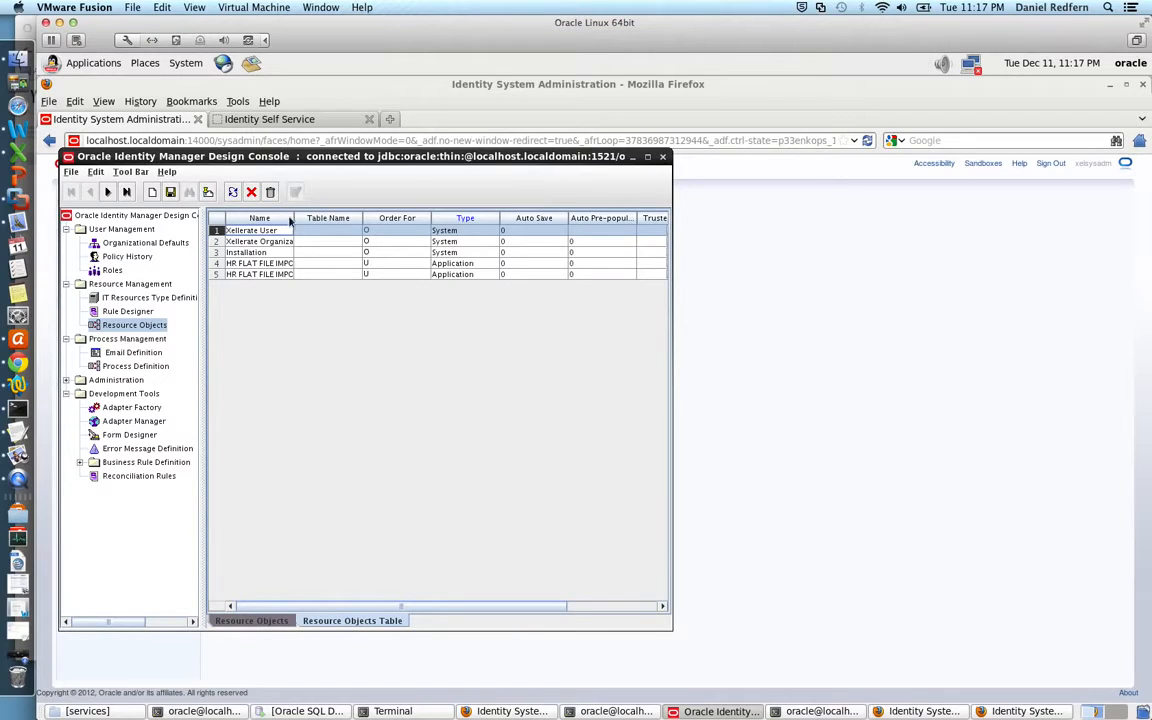
drag(293, 218, 403, 218)
Open the HR FLAT FILE IMPORTS_GTC resource object and copy its name
click(320, 263)
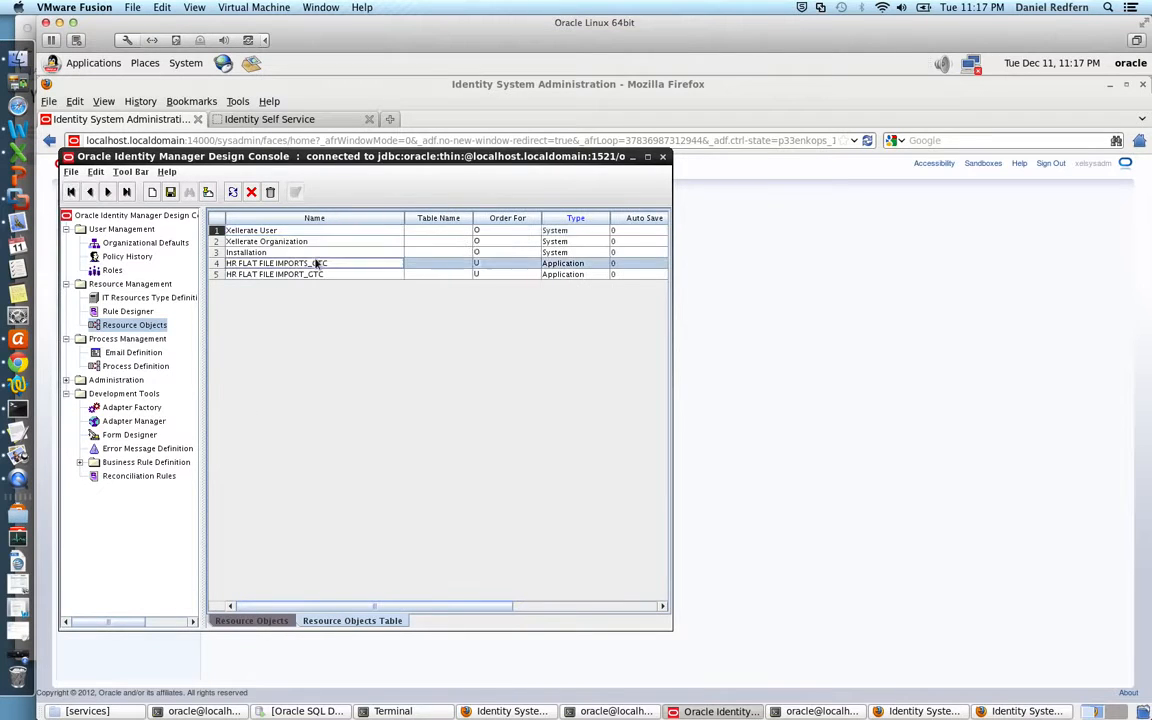
click(268, 621)
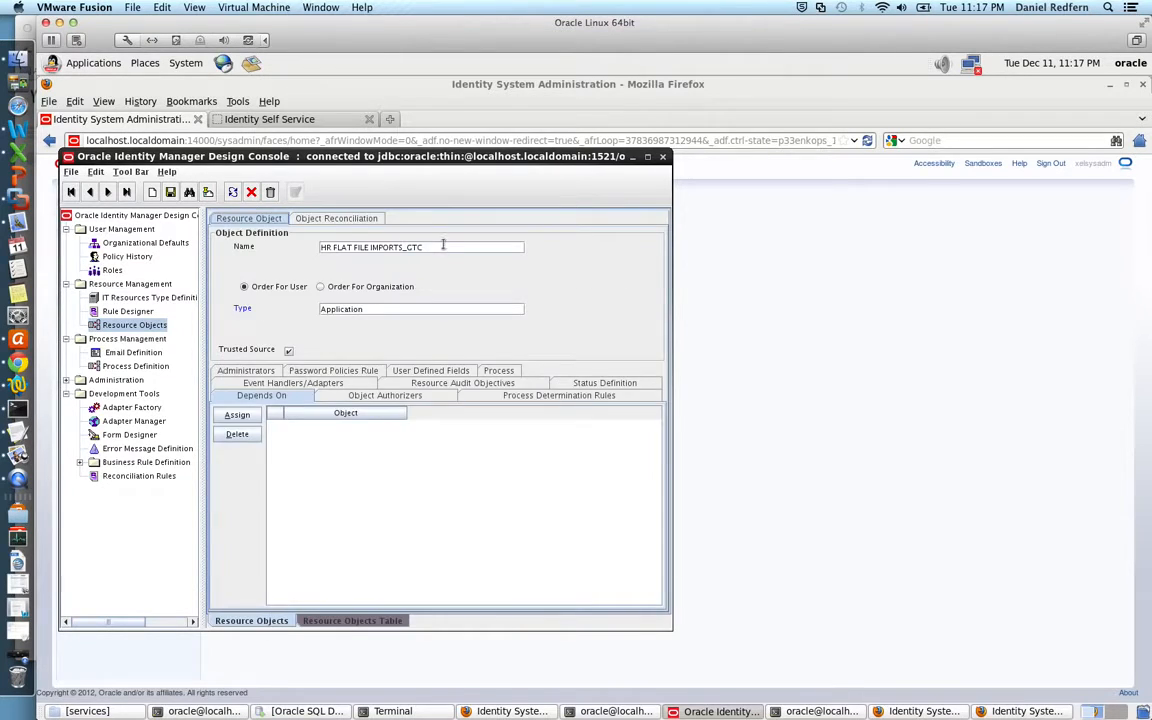
drag(424, 247, 315, 249)
key(ctrl+c)
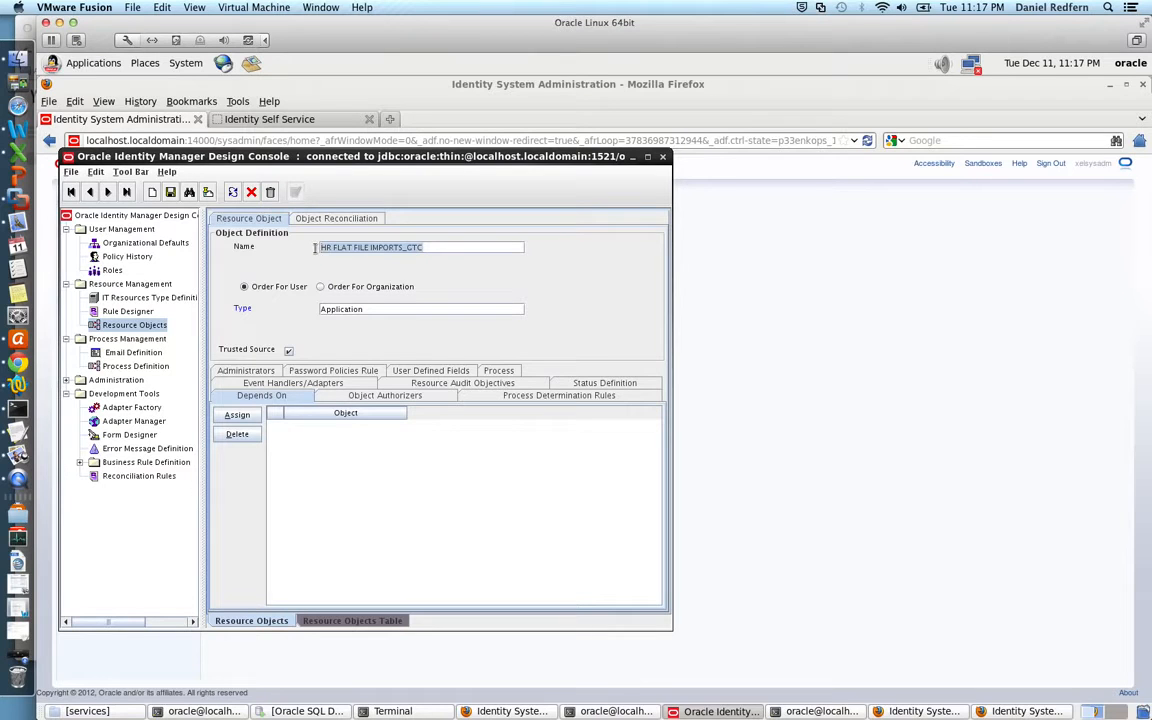
Search the reconciliation rules for any rule on the object HR FLAT FILE IMPORTS_GTC
click(145, 476)
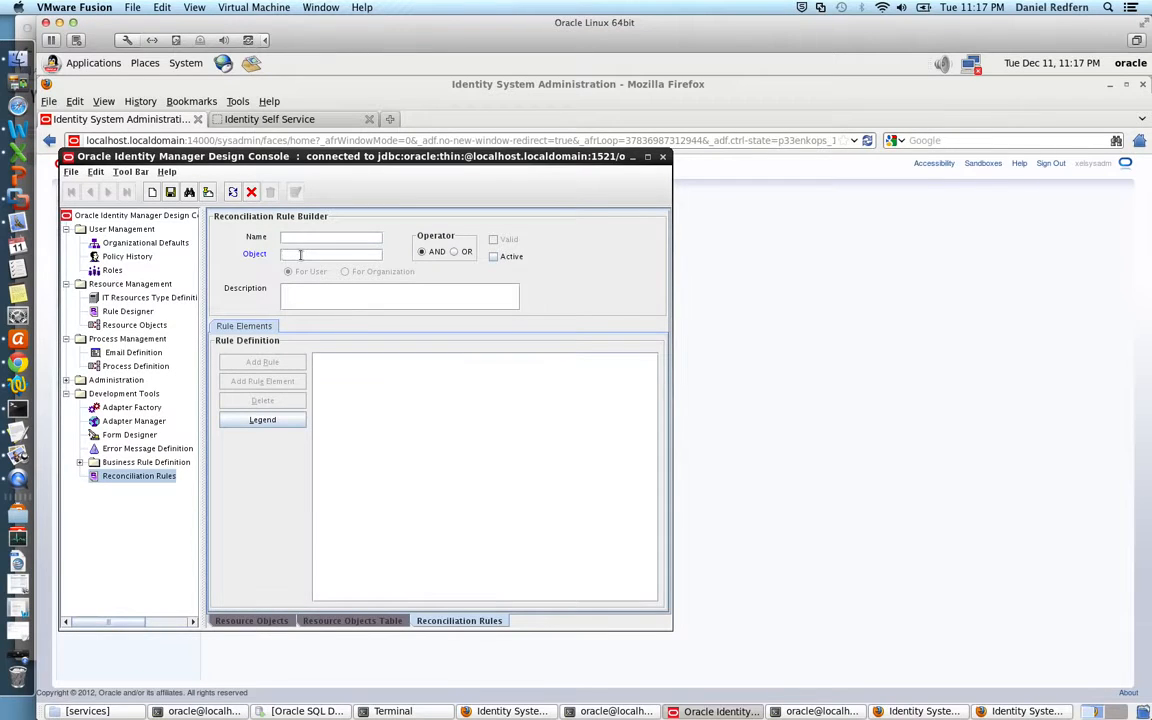
key(ctrl+v)
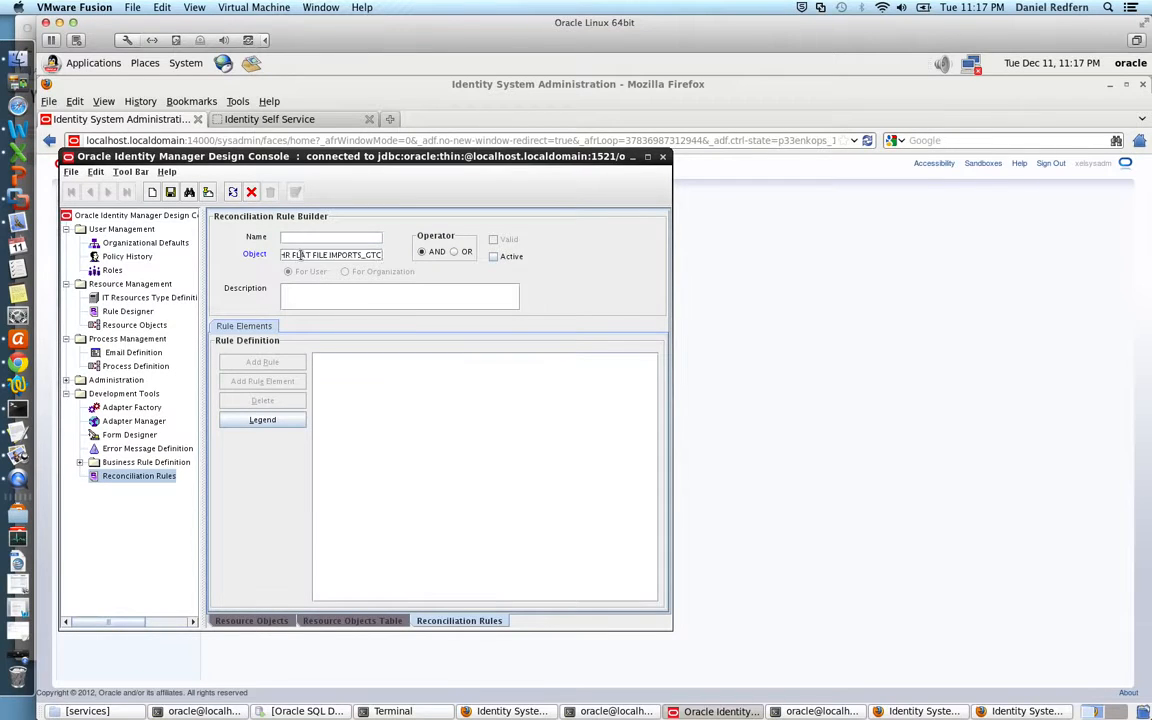
click(190, 193)
click(363, 410)
Create and save the reconciliation rule "Recon Ruling 1" for object HR FLAT FILE IMPORTS_GTC with description "Description of recon HR GTC"
click(304, 254)
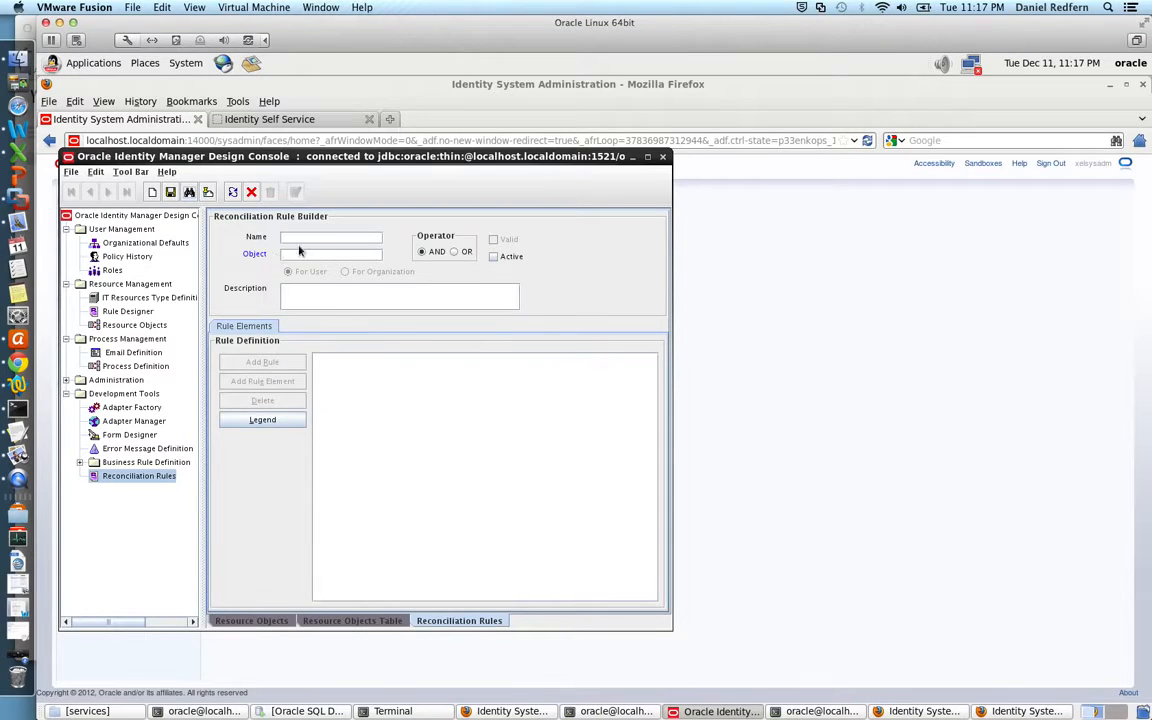
key(ctrl+v)
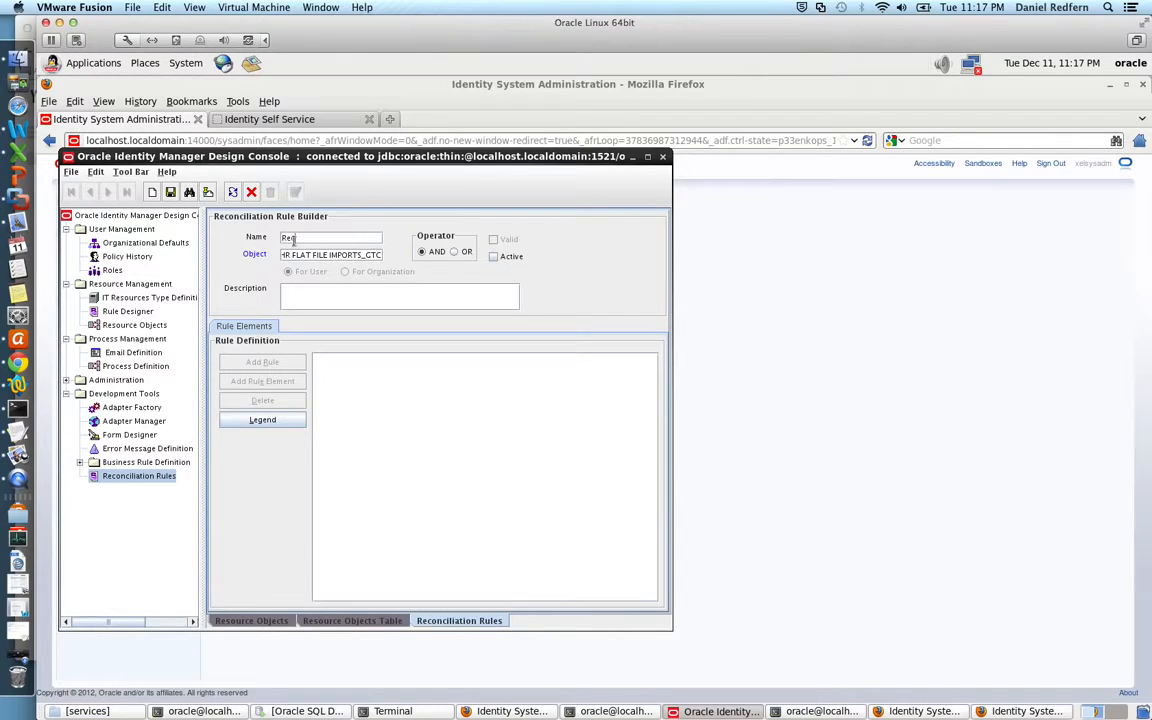
text(Recon Ruling 1)
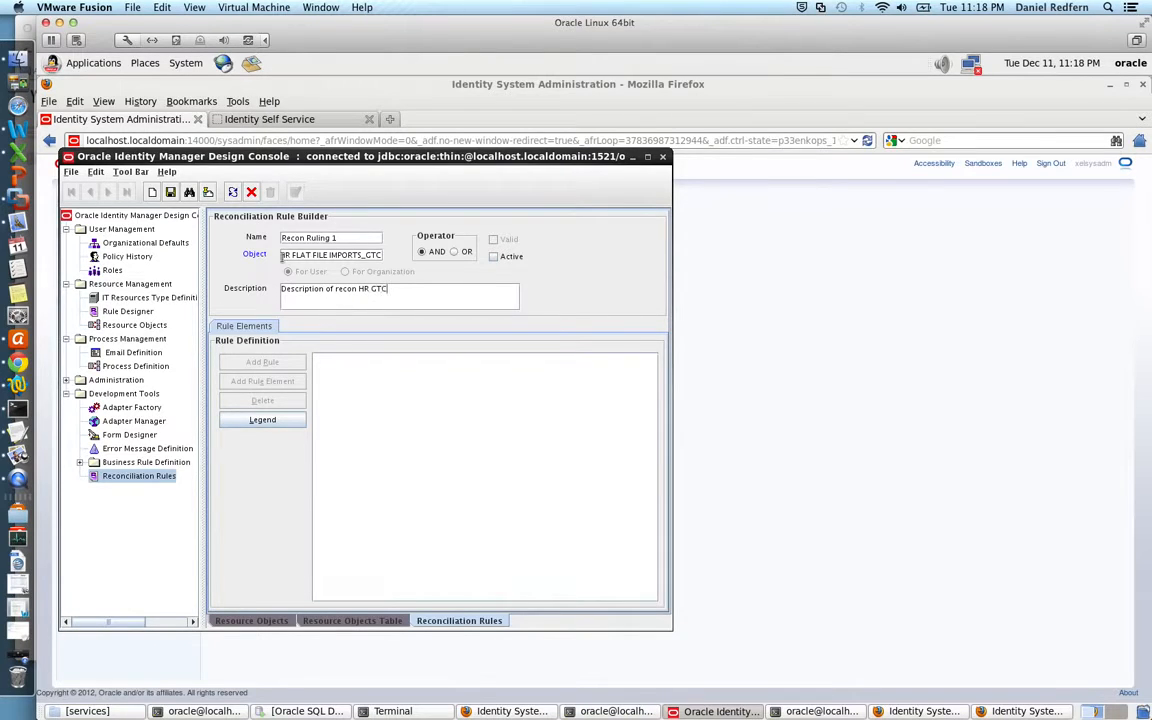
click(170, 192)
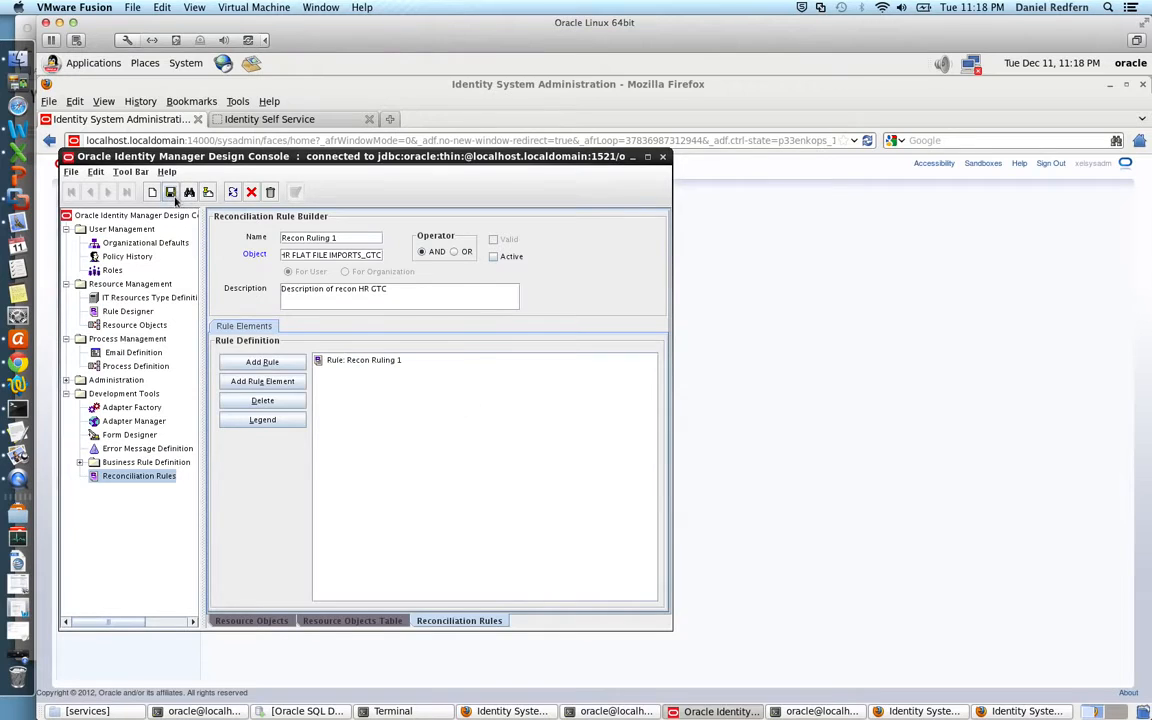
Start a new rule element under Recon Ruling 1 with User Login as its user profile data
click(322, 361)
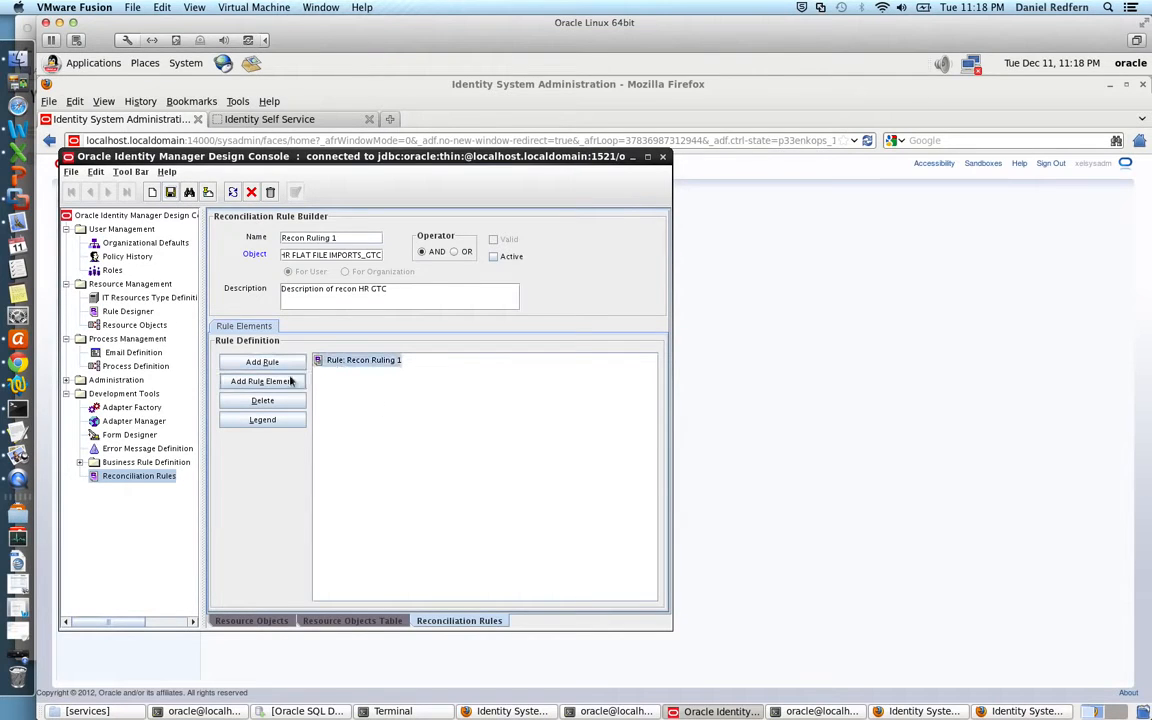
click(264, 382)
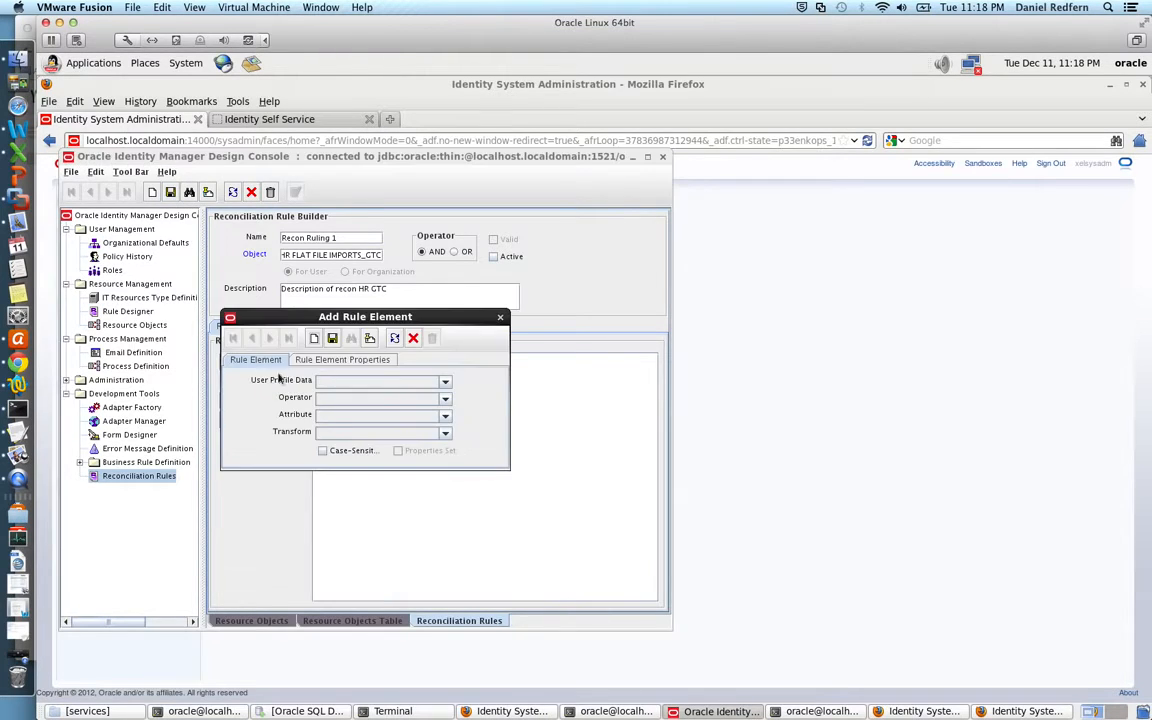
drag(305, 280, 457, 380)
click(475, 446)
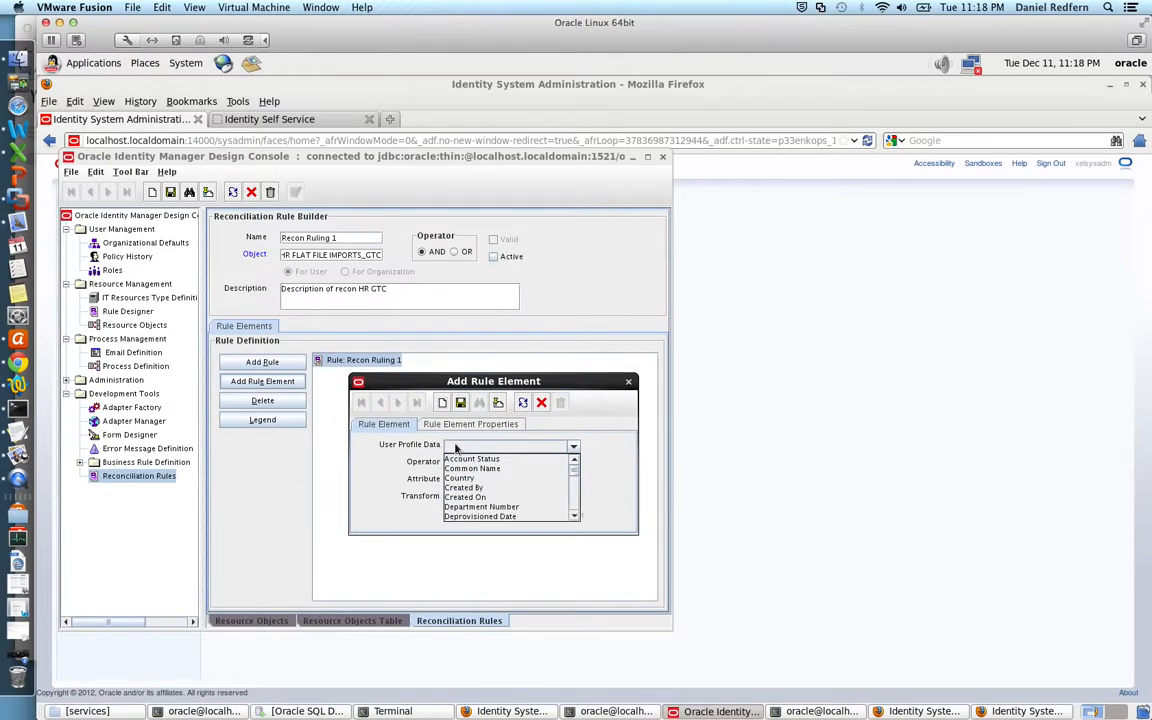
scroll(475, 474, down, 2)
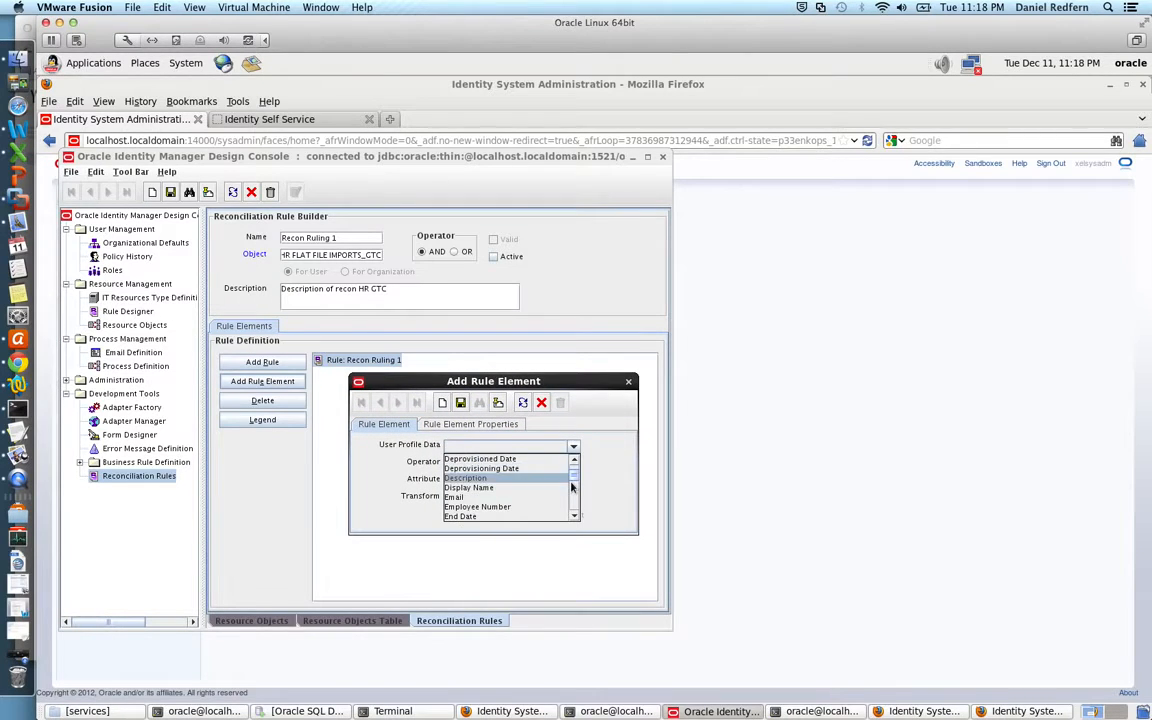
key(u)
key(u)
key(u)
key(u)
key(Return)
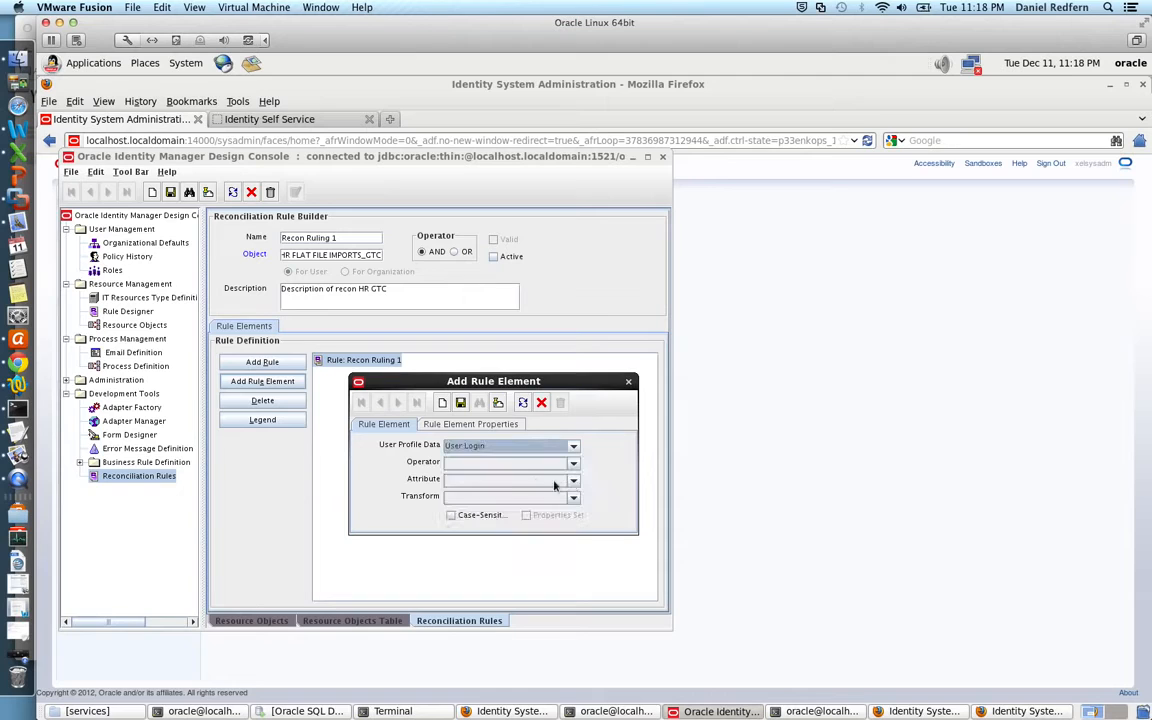
Set the rule element's operator to Equals, its attribute to login and its transform to None
click(514, 463)
click(514, 465)
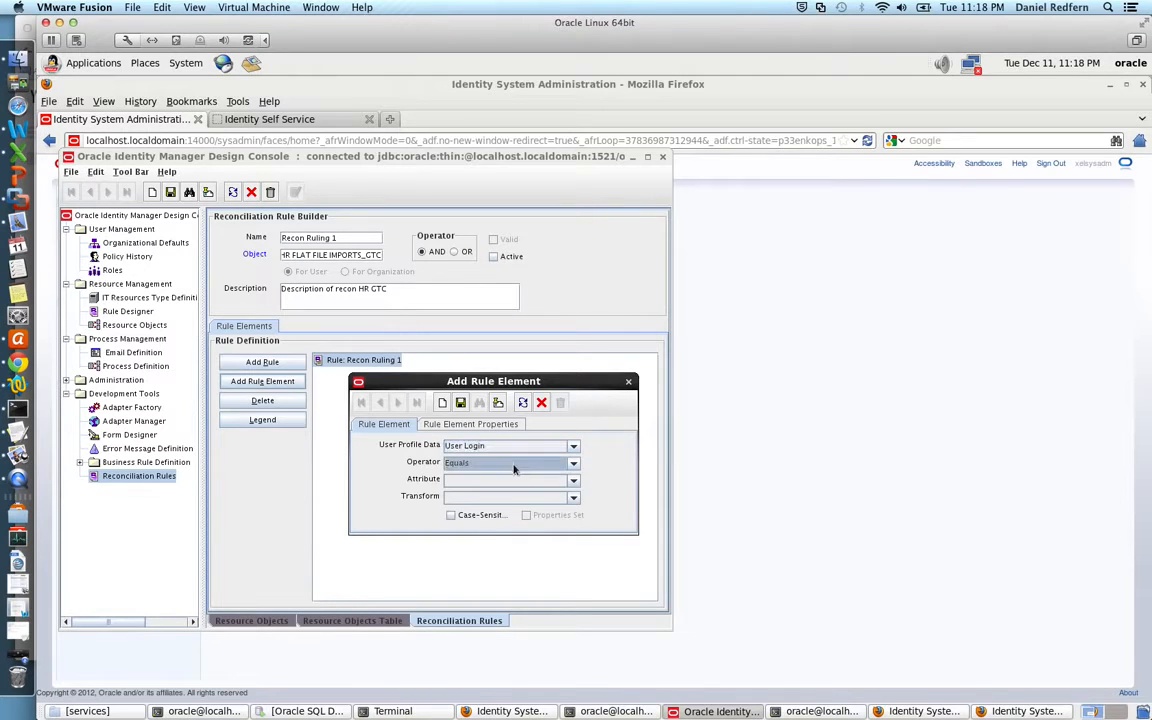
click(514, 484)
key(Down)
key(Down)
key(Down)
key(Down)
key(Up)
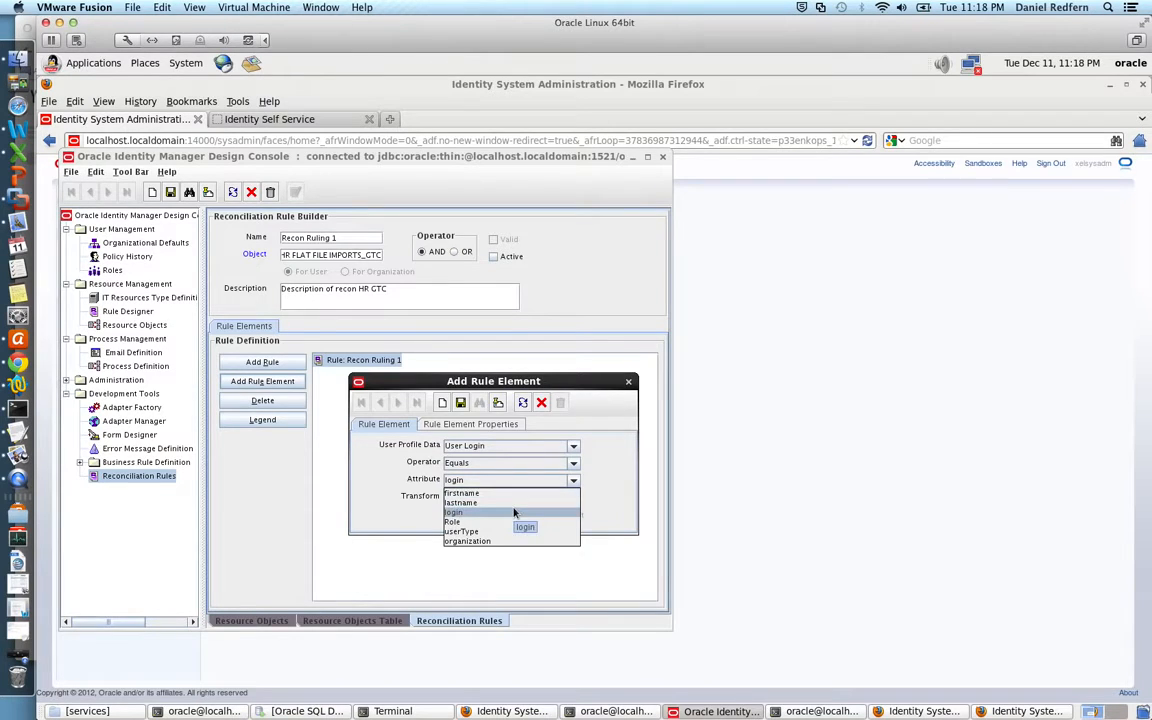
click(514, 512)
click(490, 500)
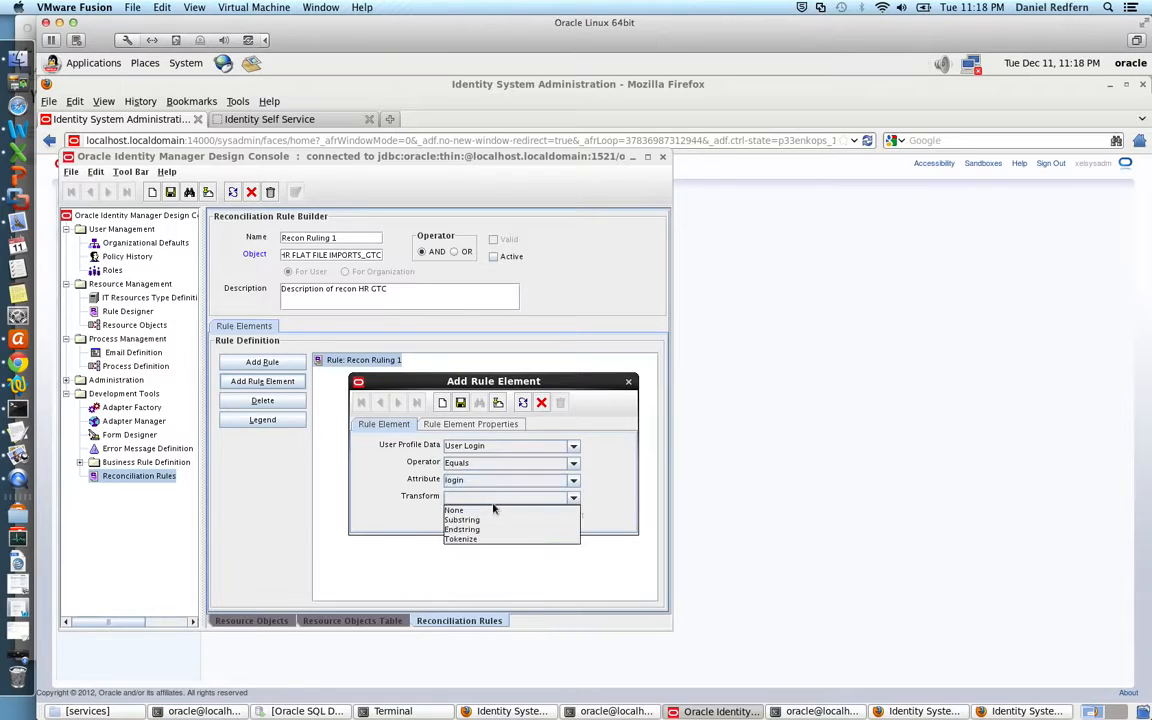
click(492, 510)
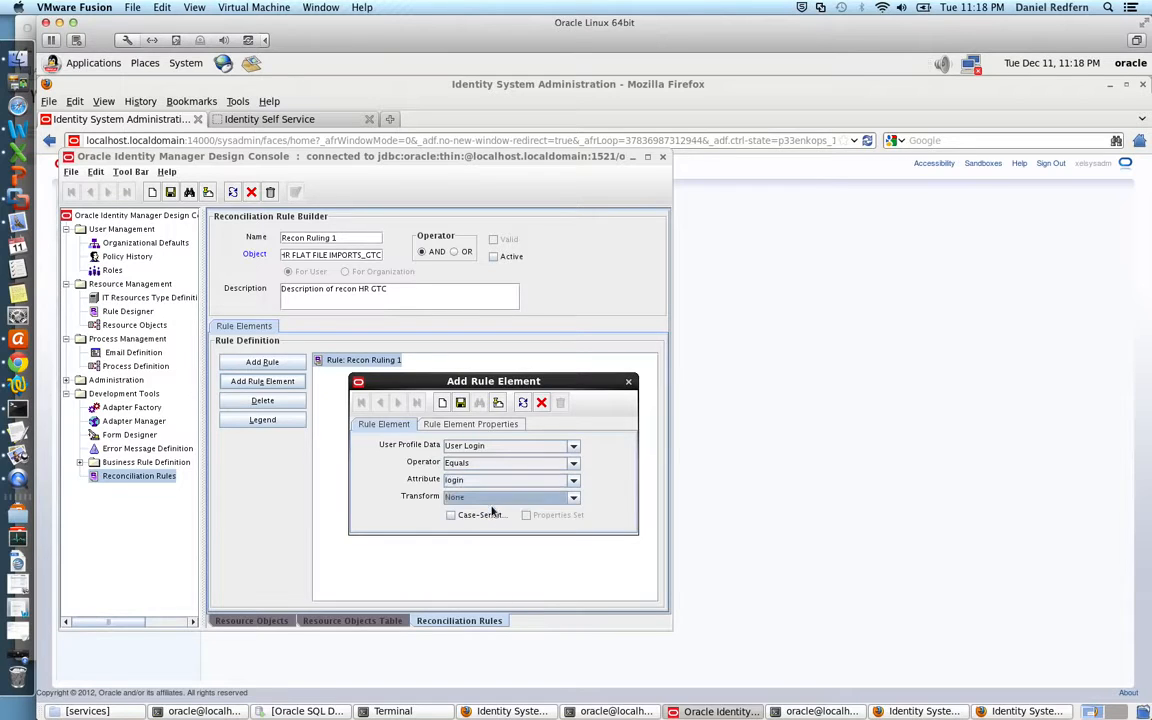
Save the rule element and close its dialog
click(460, 401)
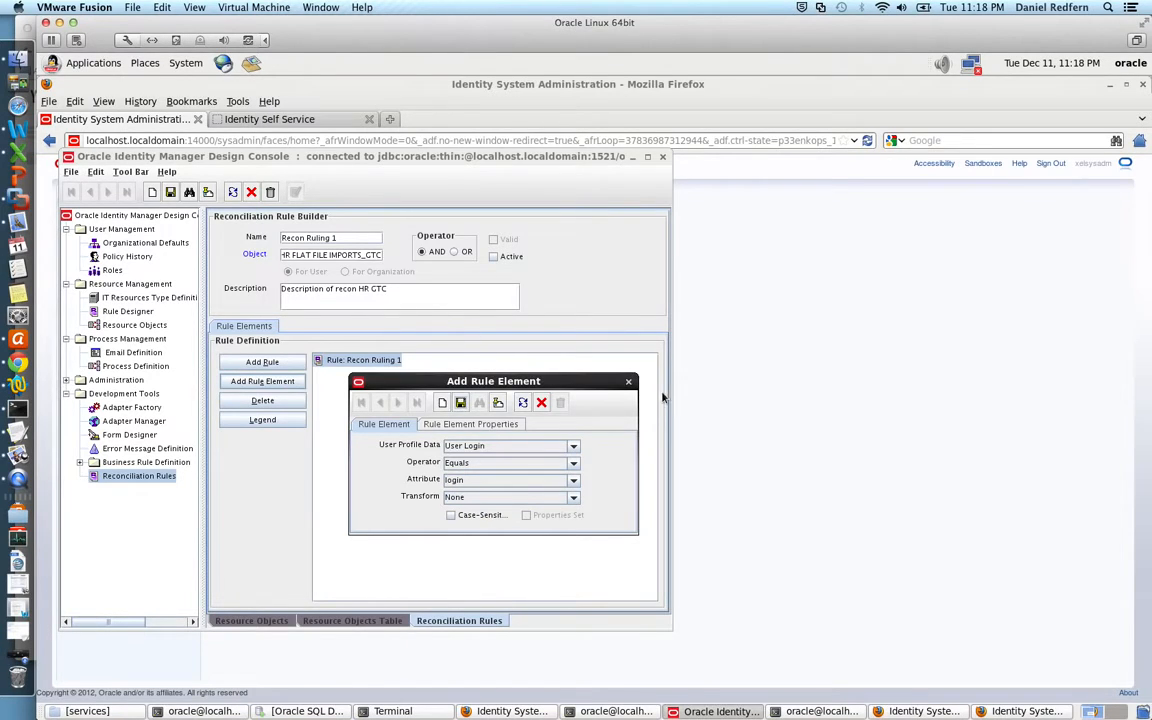
click(628, 381)
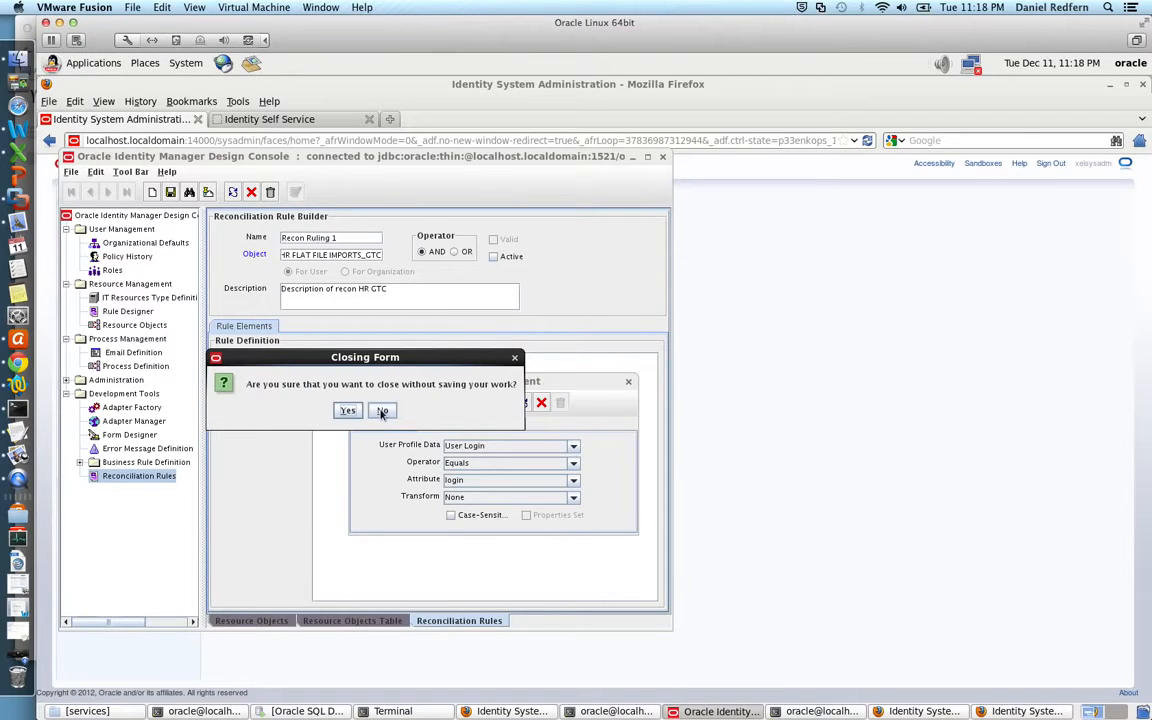
click(382, 412)
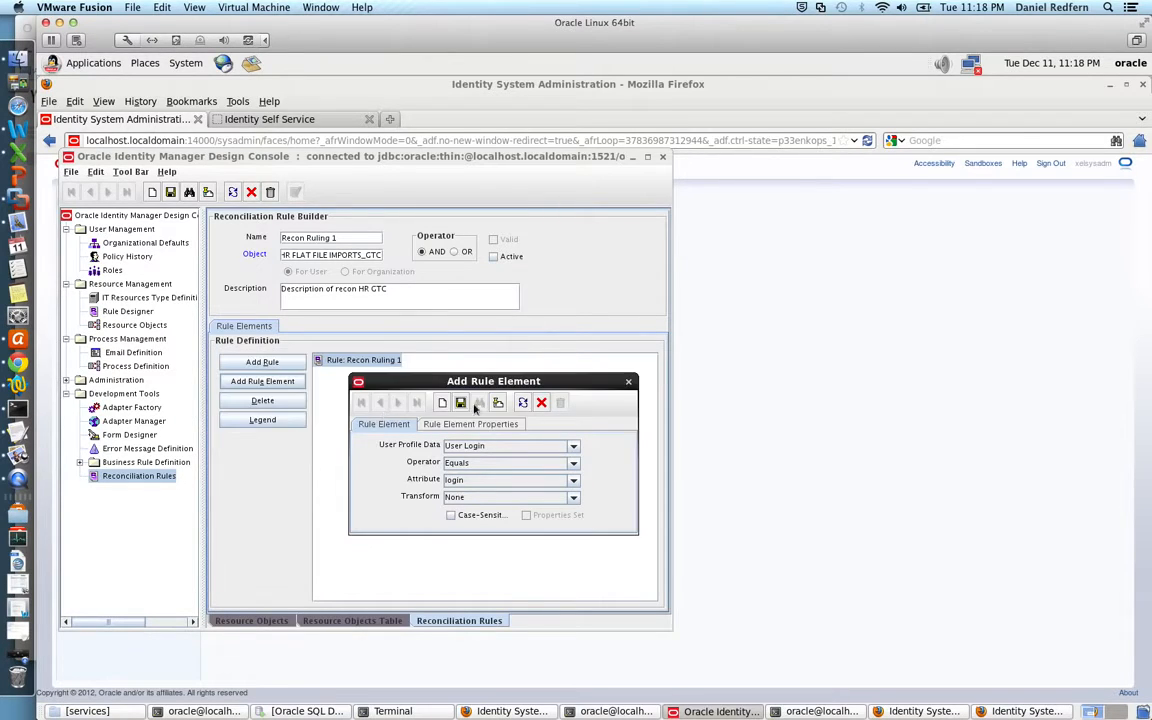
click(334, 428)
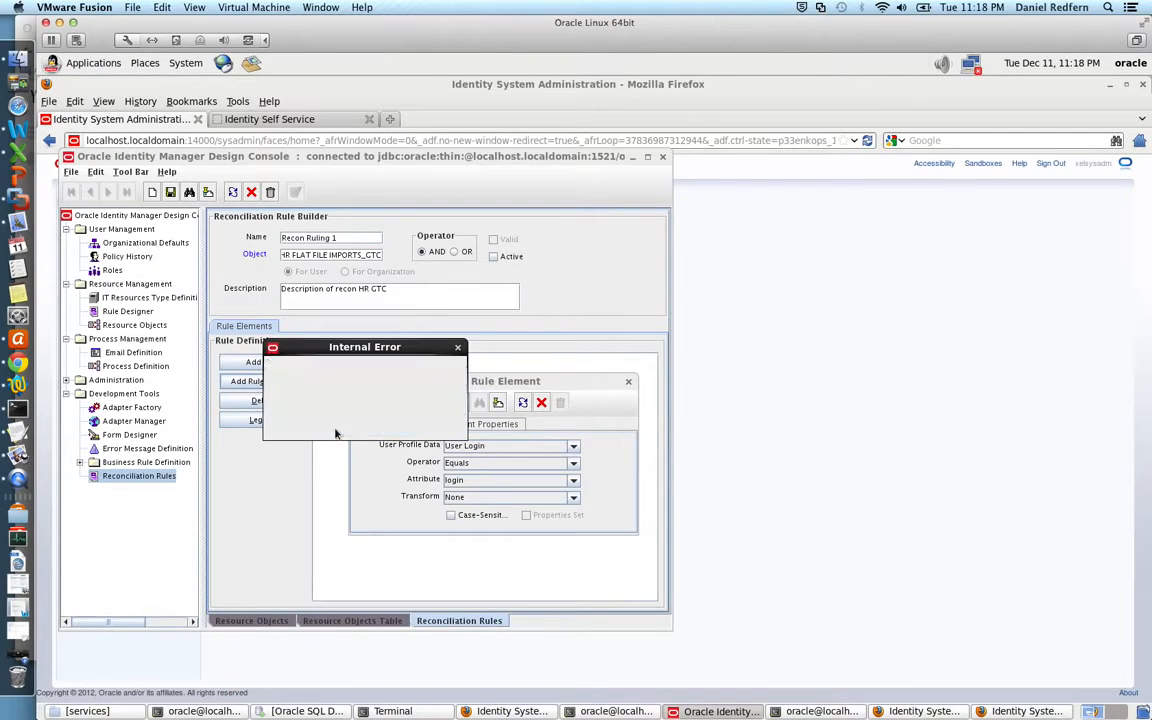
click(628, 381)
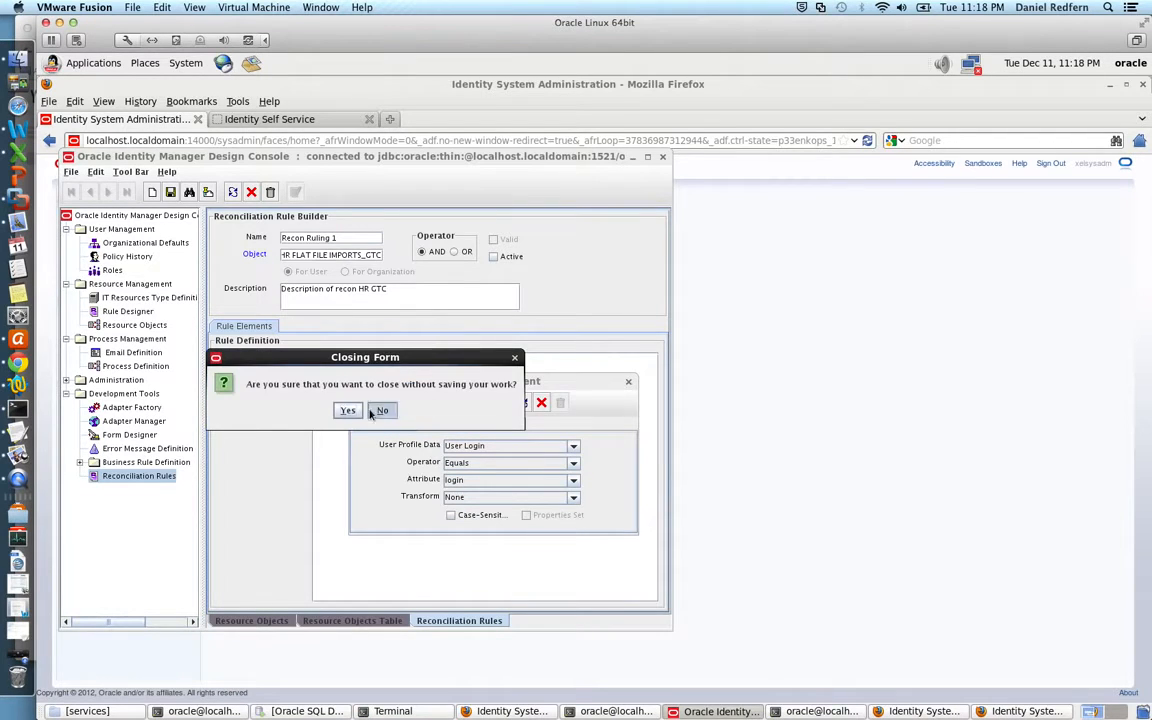
click(382, 410)
click(628, 381)
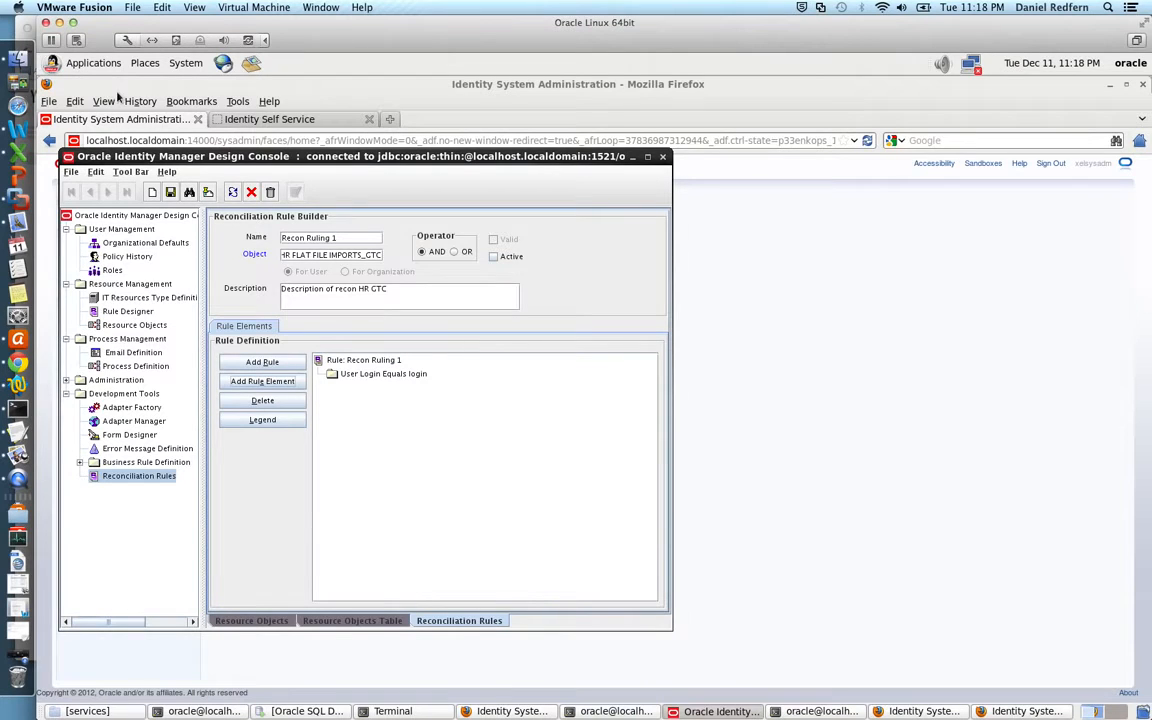
Close the open forms, then reload the Recon Ruling 1 reconciliation rule and save it as active
click(251, 192)
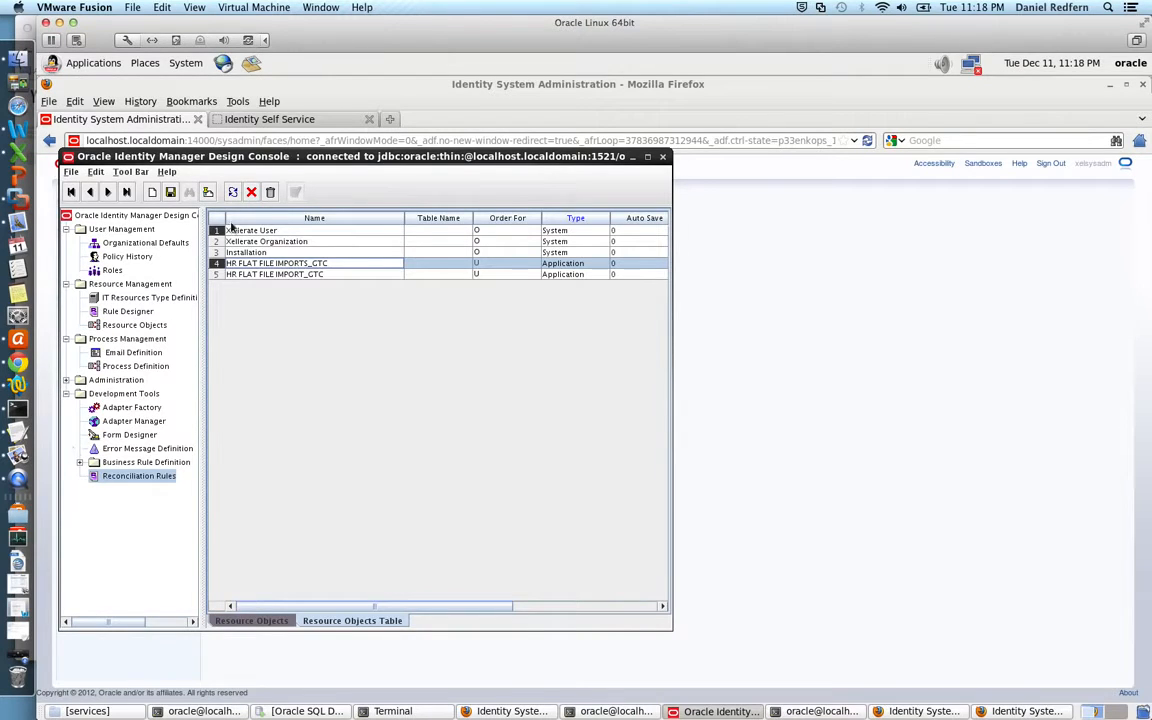
click(251, 192)
key(Return)
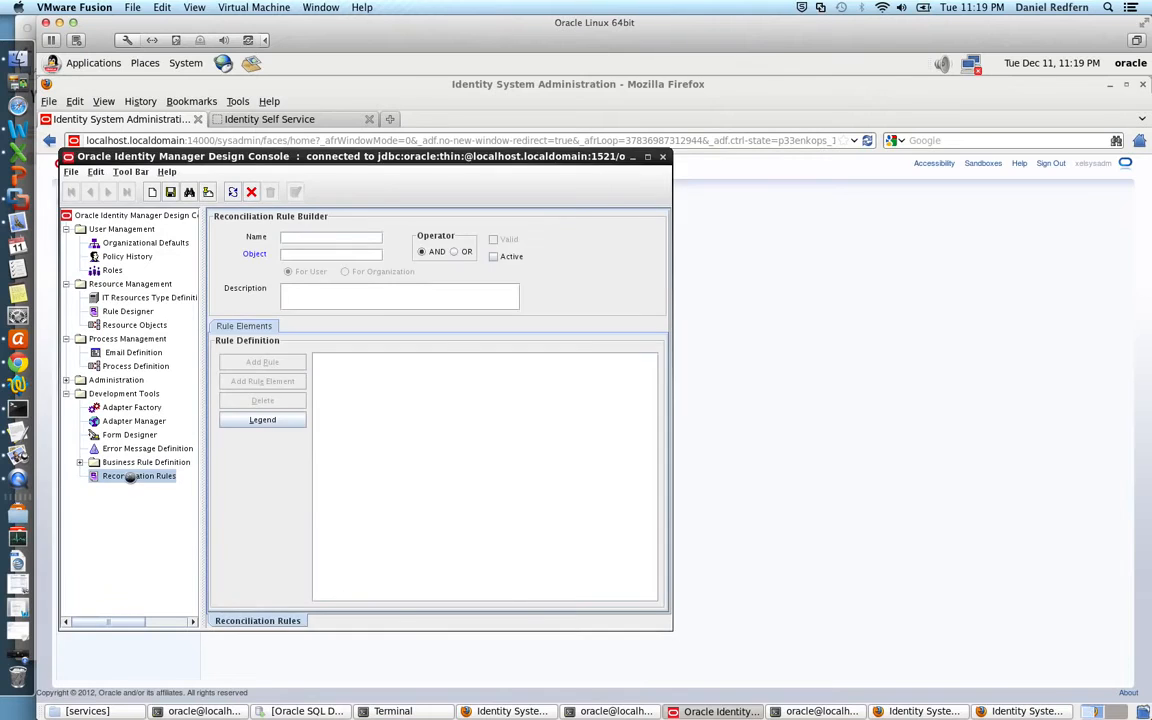
double_click(130, 477)
click(189, 192)
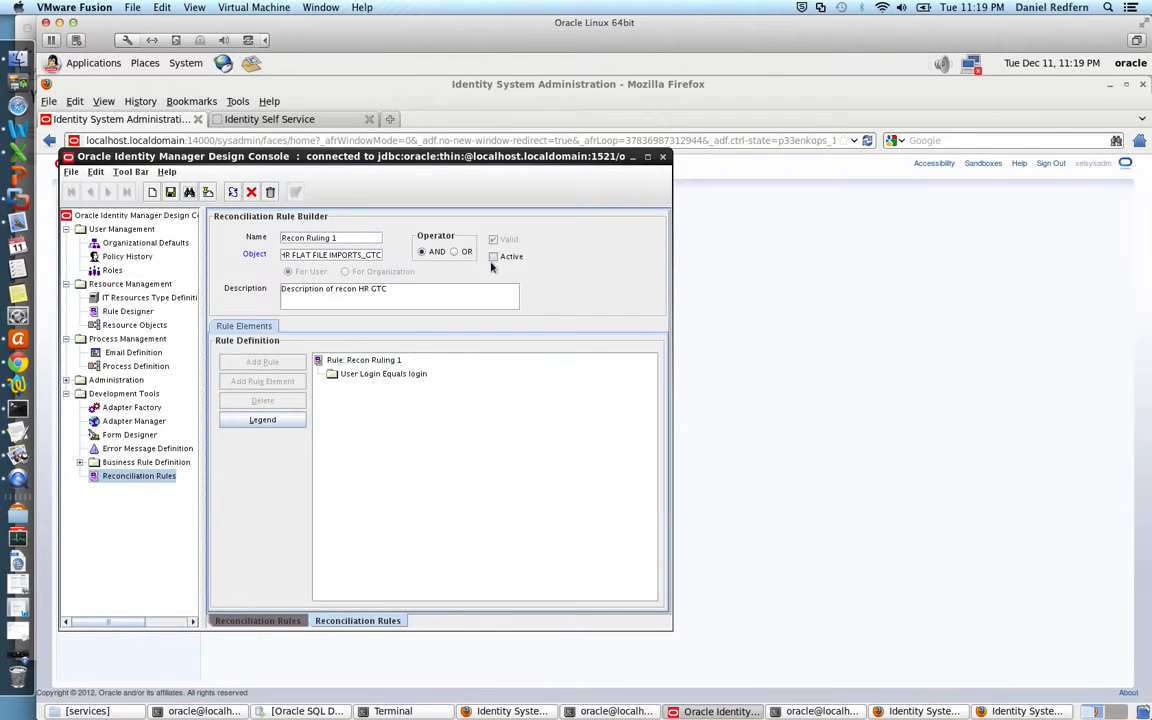
click(172, 191)
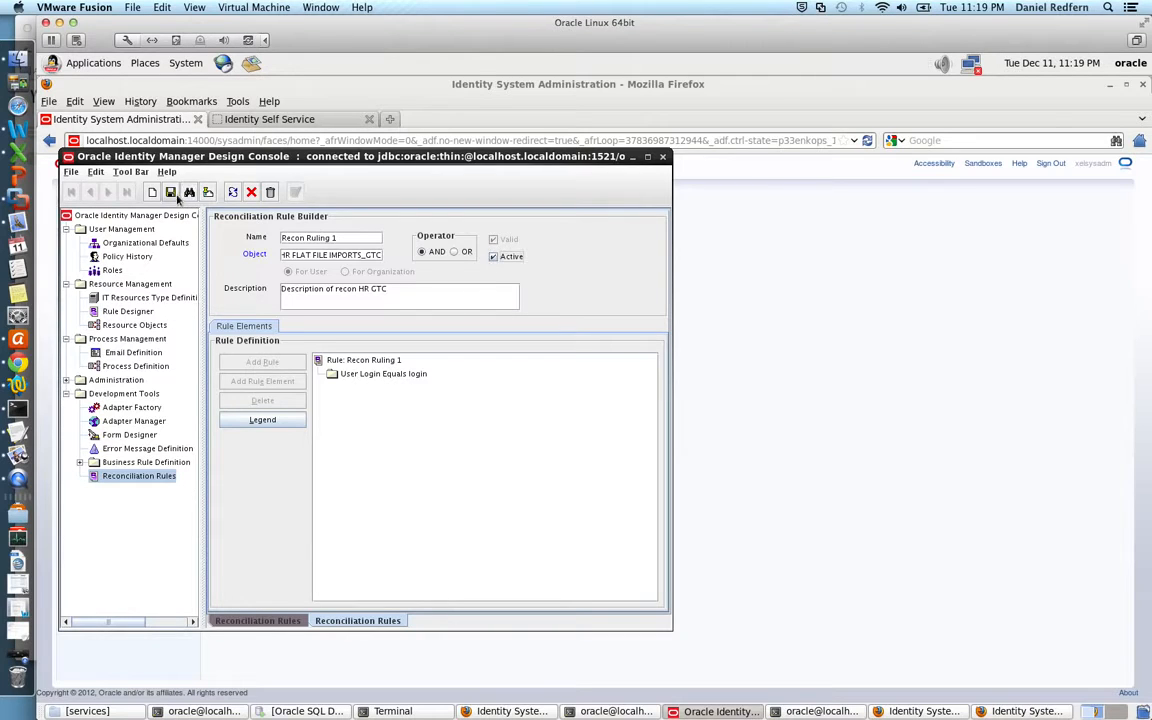
List the resource objects and open the HR FLAT FILE IMPORTS_GTC record
double_click(134, 325)
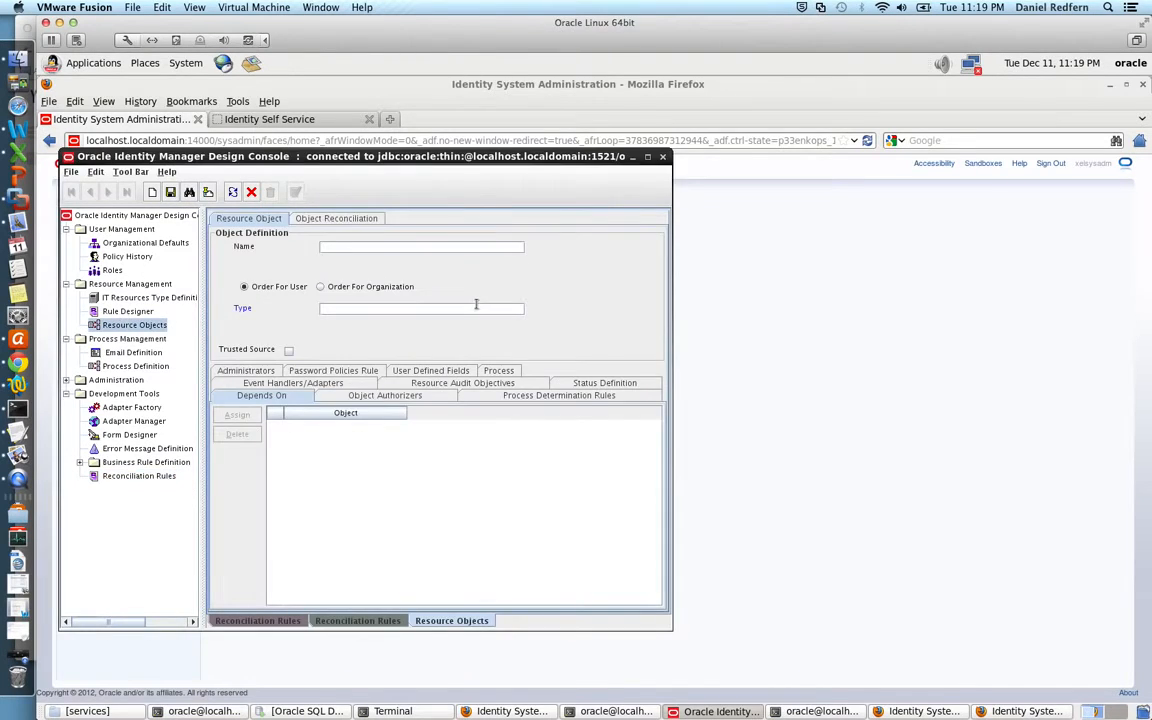
click(188, 193)
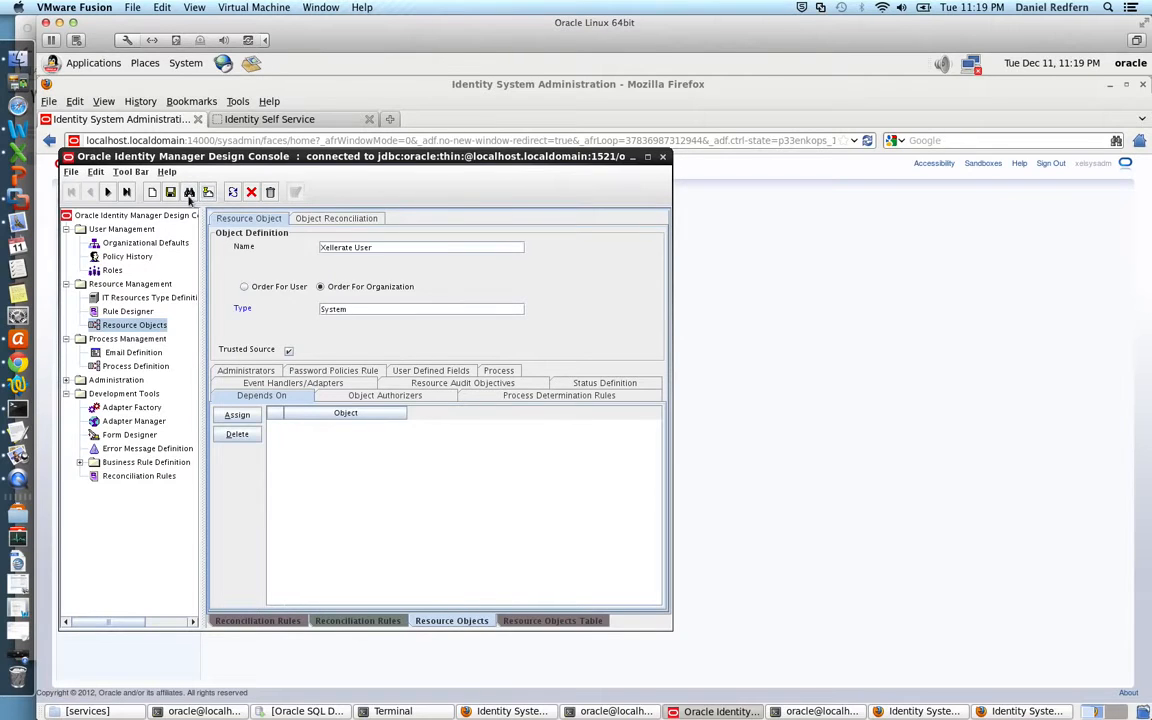
click(545, 621)
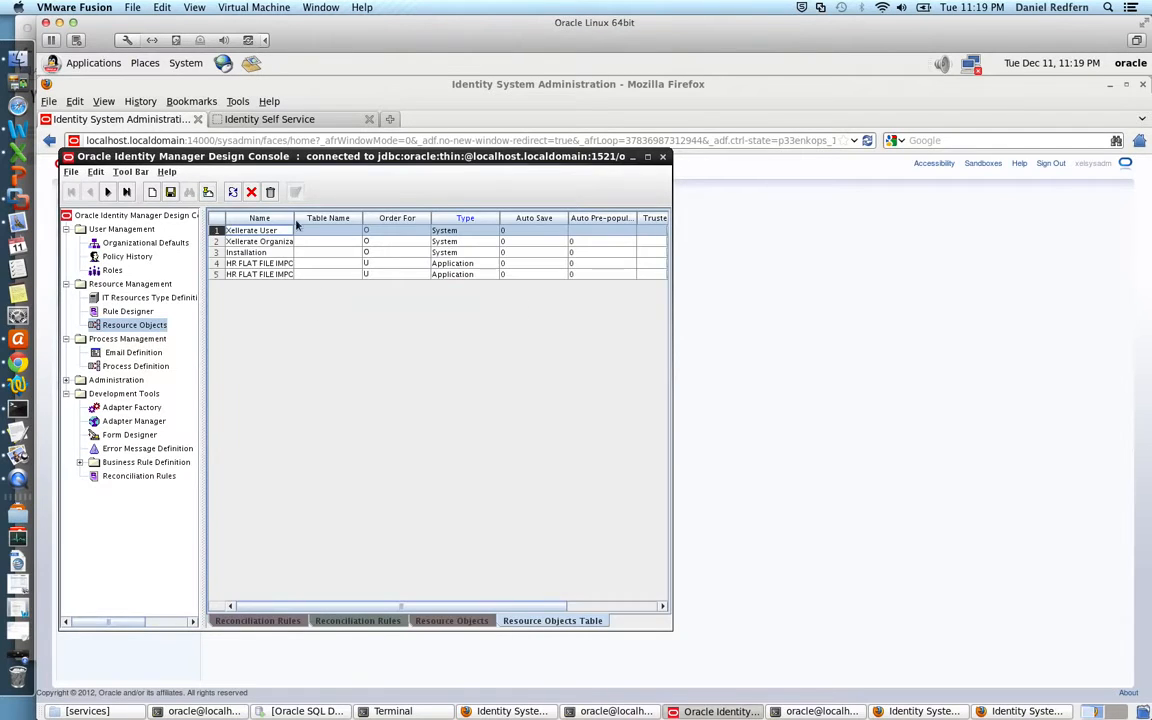
click(256, 265)
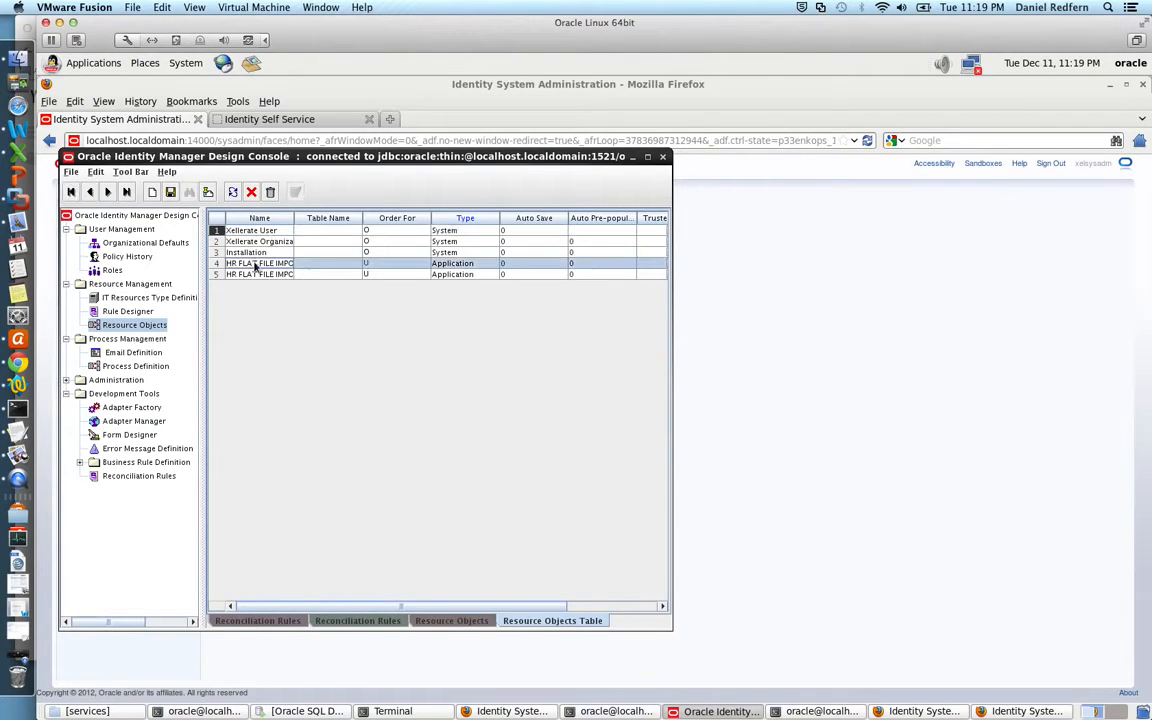
click(450, 620)
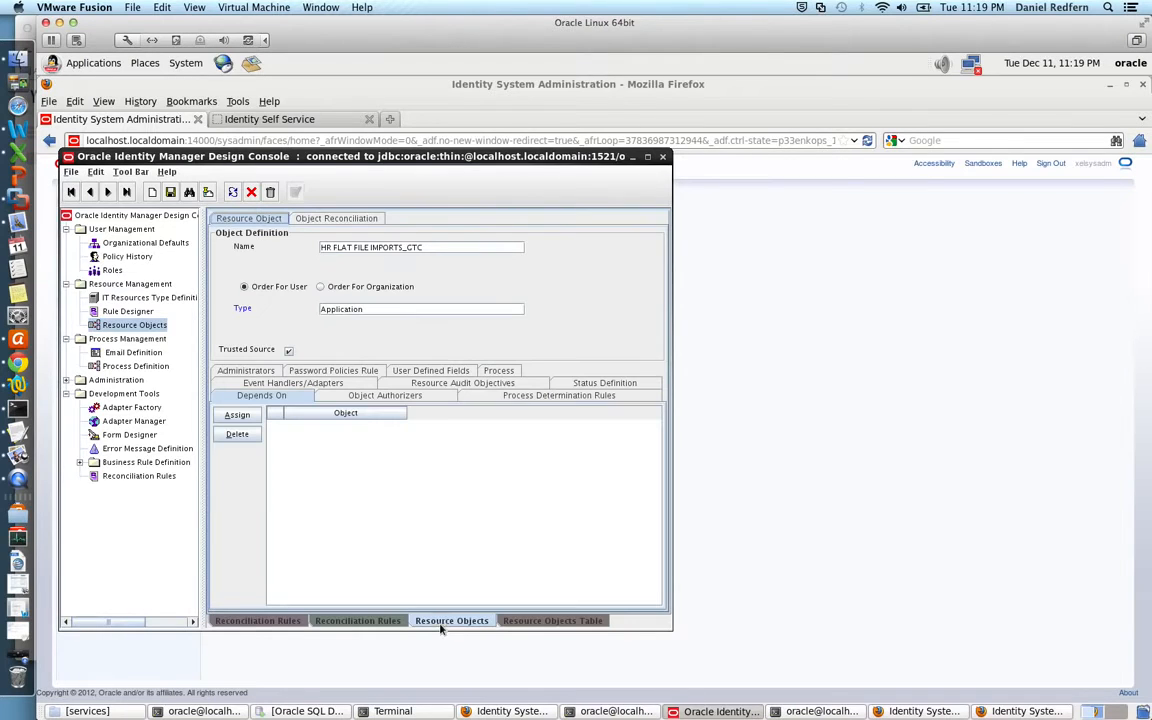
Create the reconciliation profile for the HR FLAT FILE IMPORTS_GTC resource object
click(324, 220)
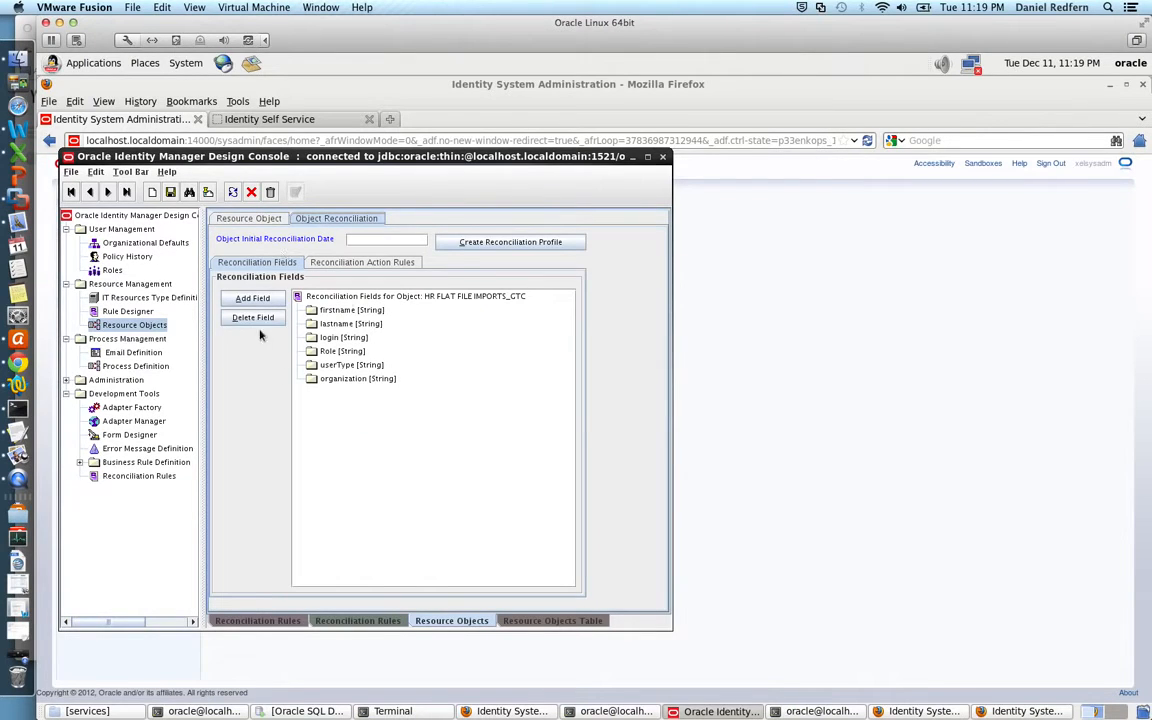
click(509, 243)
click(365, 410)
Switch to the Terminal session in the stagingDR/Imports folder and list the folder's path and contents
click(200, 711)
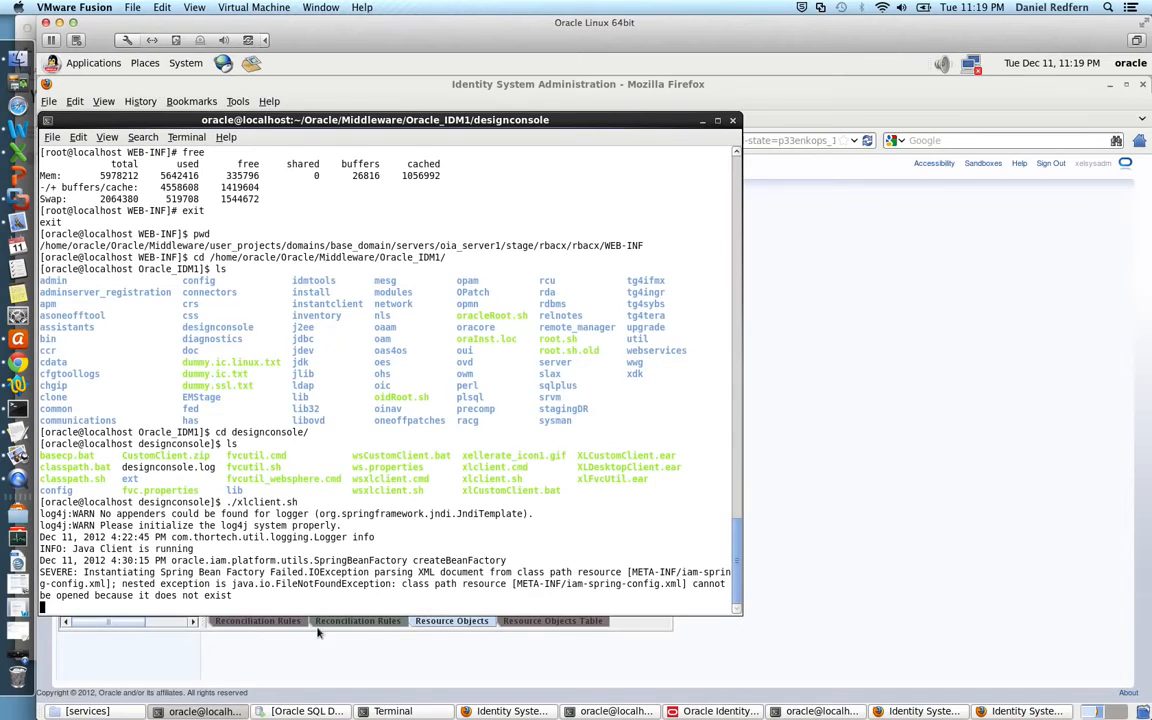
click(576, 711)
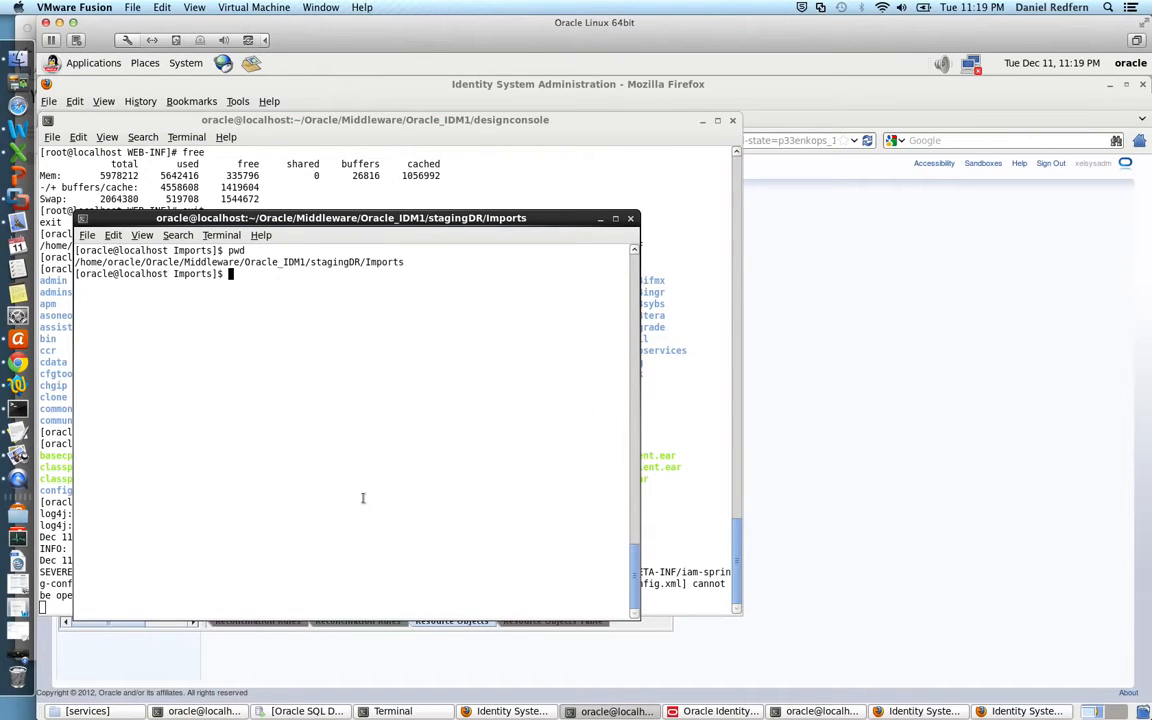
text(pwd)
key(Return)
text(ls -la)
key(Return)
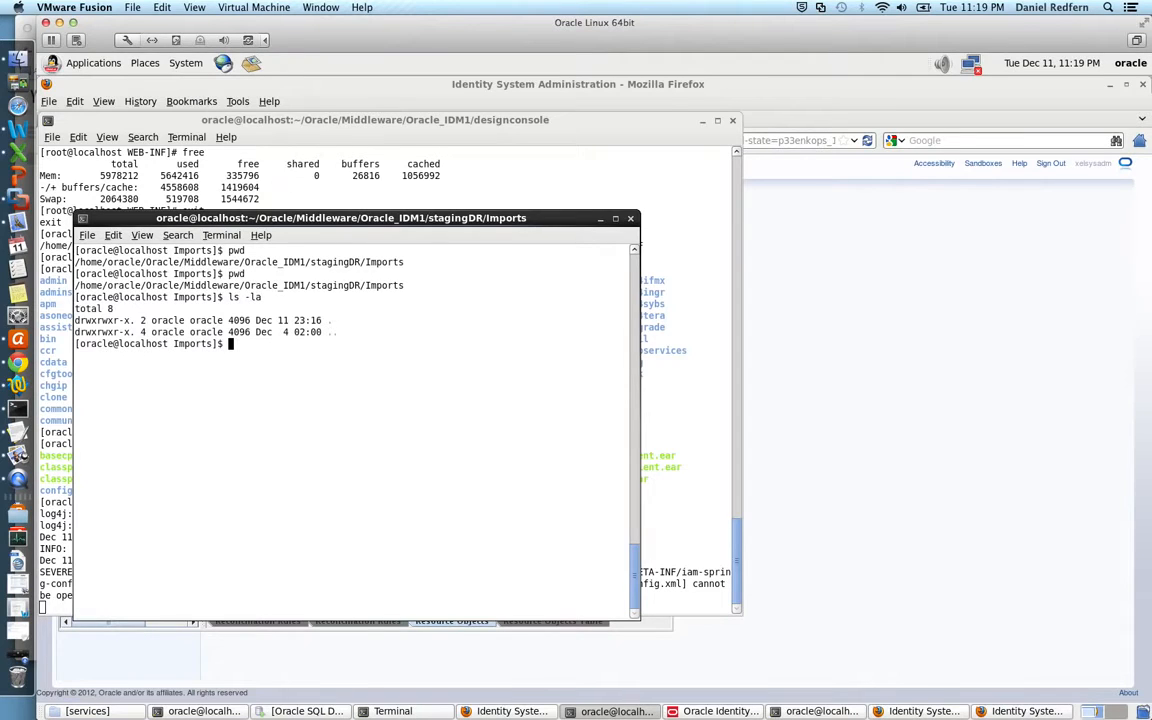
Copy HRidentites.txt from the sibling Complete folder into the Imports folder, and list the folder's contents and path
text(cp ./../Complete/HRidentites.txt ./)
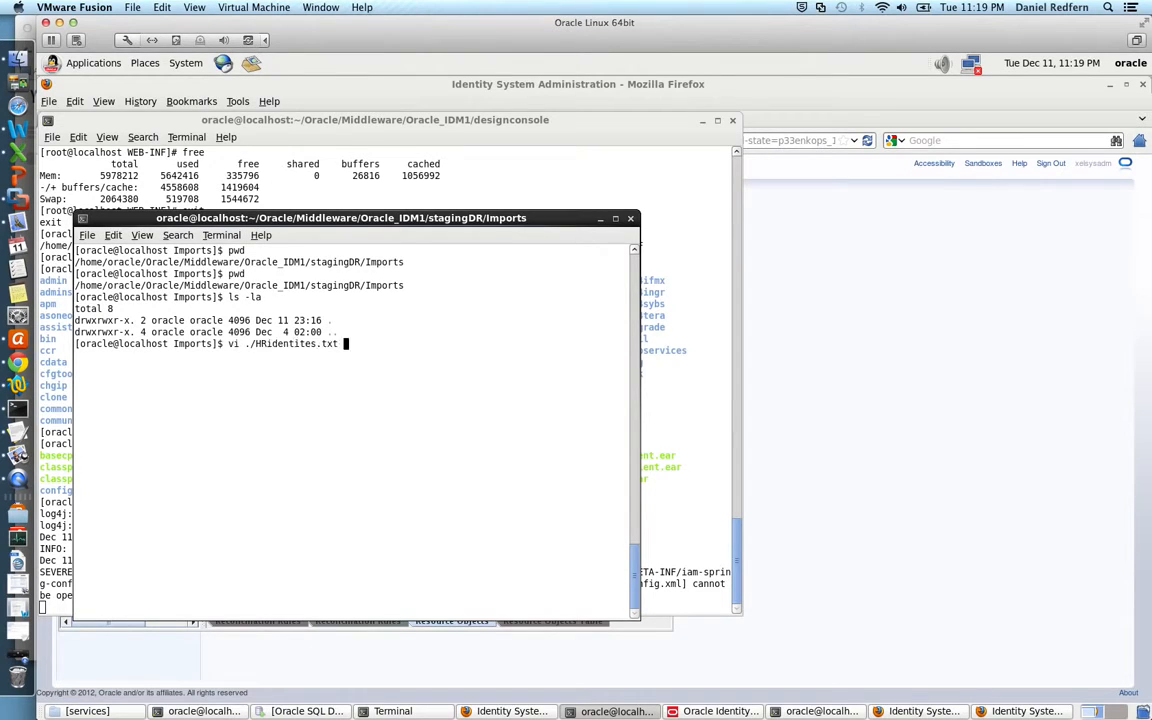
key(Return)
text(ls -la)
key(Return)
text(pwd)
key(Return)
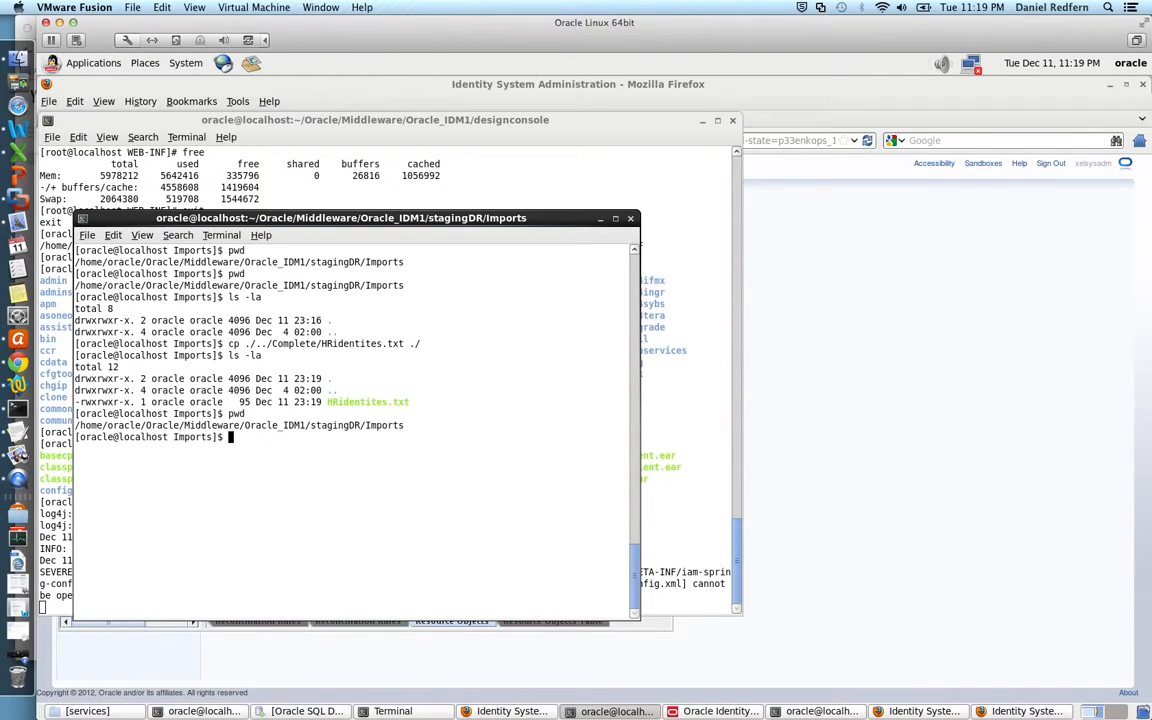
Open HRidentites.txt from the Imports folder in vi to examine its header and identity record
key(Up)
key(Up)
key(BackSpace)
key(BackSpace)
key(BackSpace)
key(BackSpace)
key(BackSpace)
key(BackSpace)
text(vi ./)
key(Tab)
key(Return)
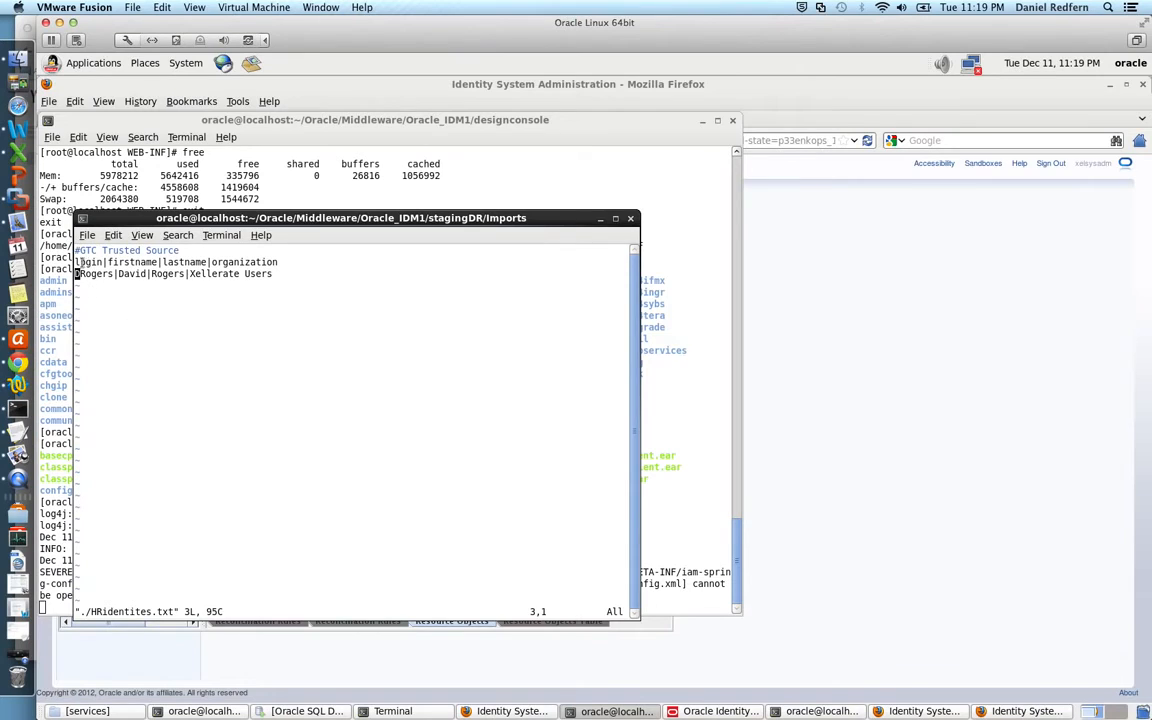
Review the header fields and identity record in HRidentites.txt, and quit vi without saving
drag(77, 262, 105, 262)
drag(124, 262, 252, 273)
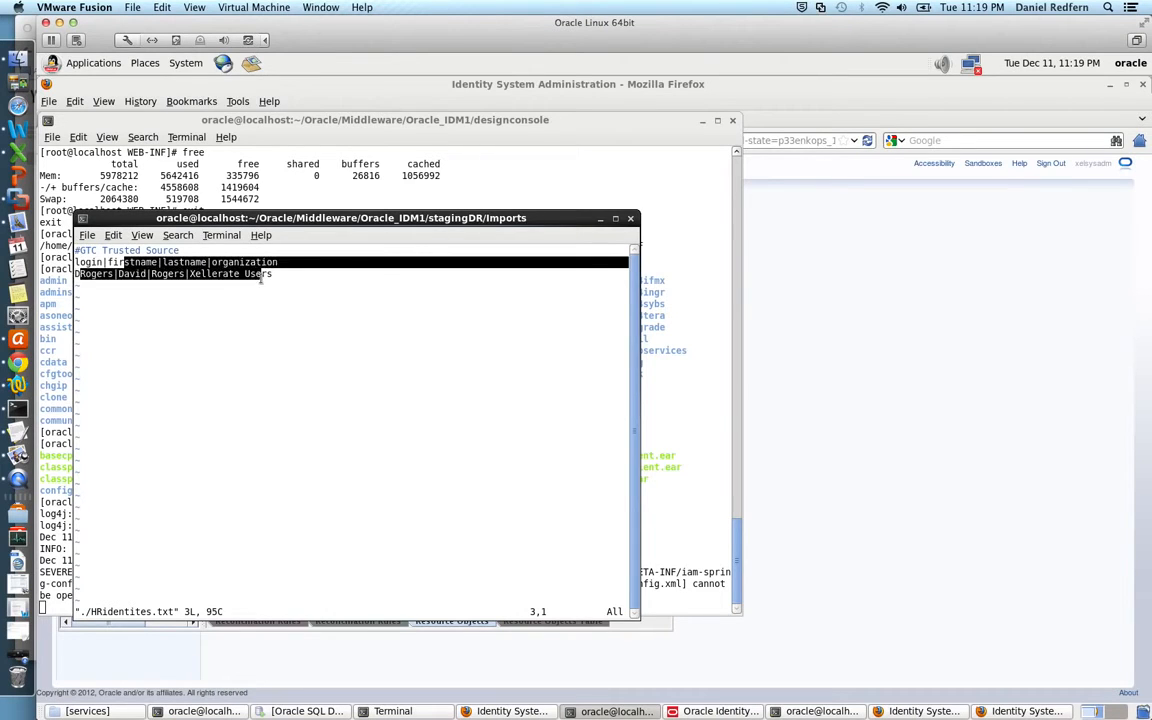
click(262, 297)
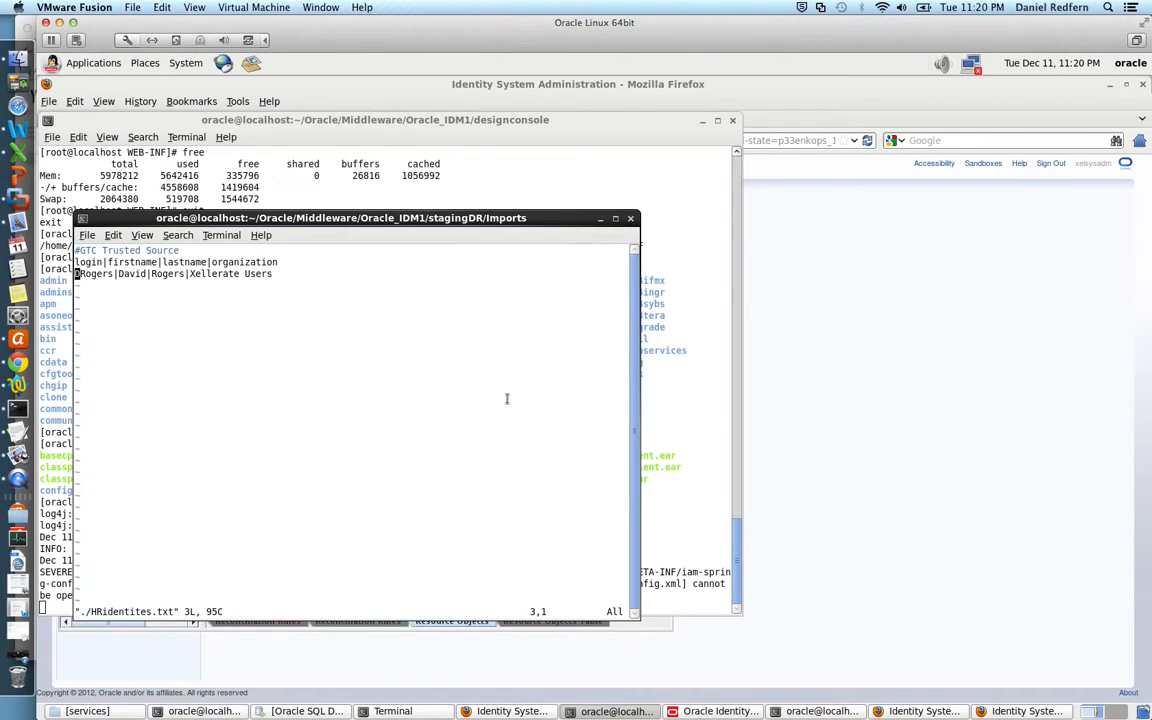
text(:q!)
key(Return)
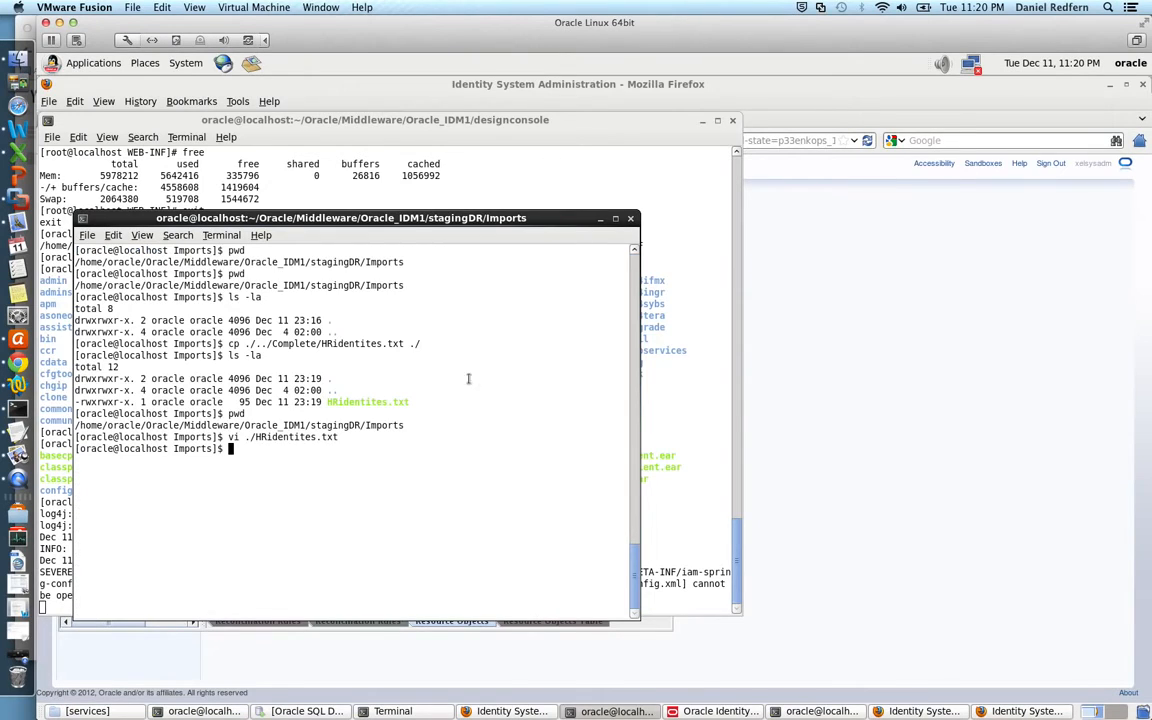
Switch to Identity System Administration in Firefox, run the HR FLAT FILE IMPORTS_GTC job from the Scheduler, and refresh its details
click(824, 416)
click(385, 711)
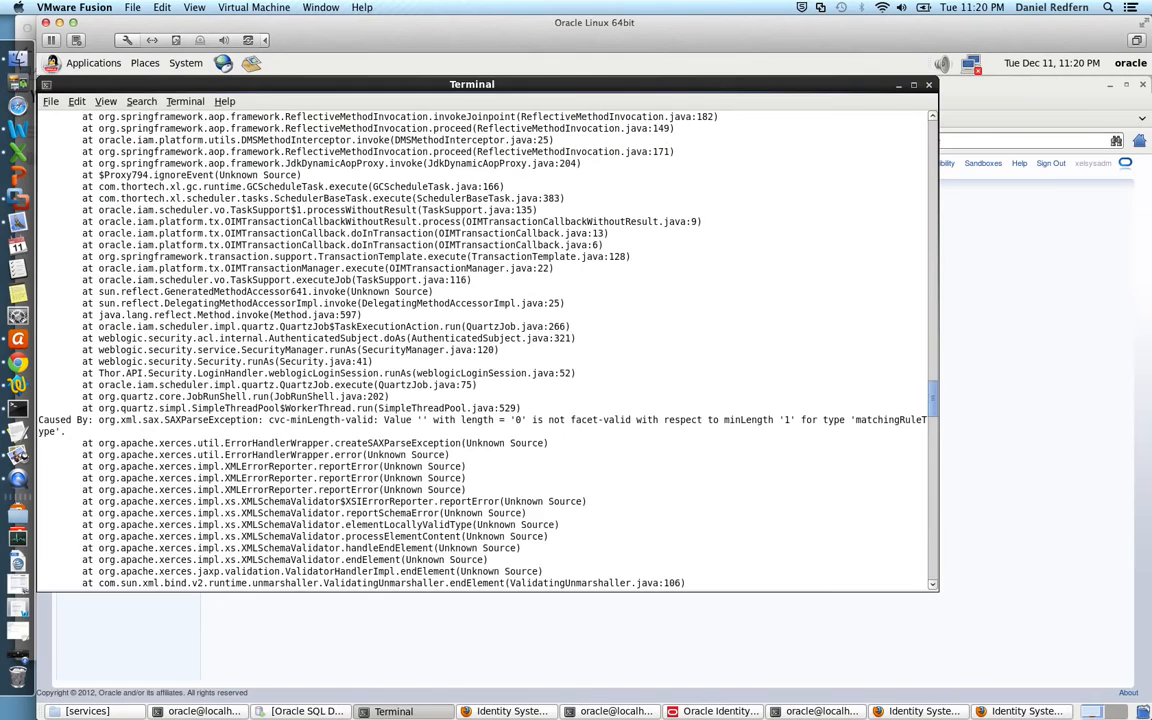
click(1024, 437)
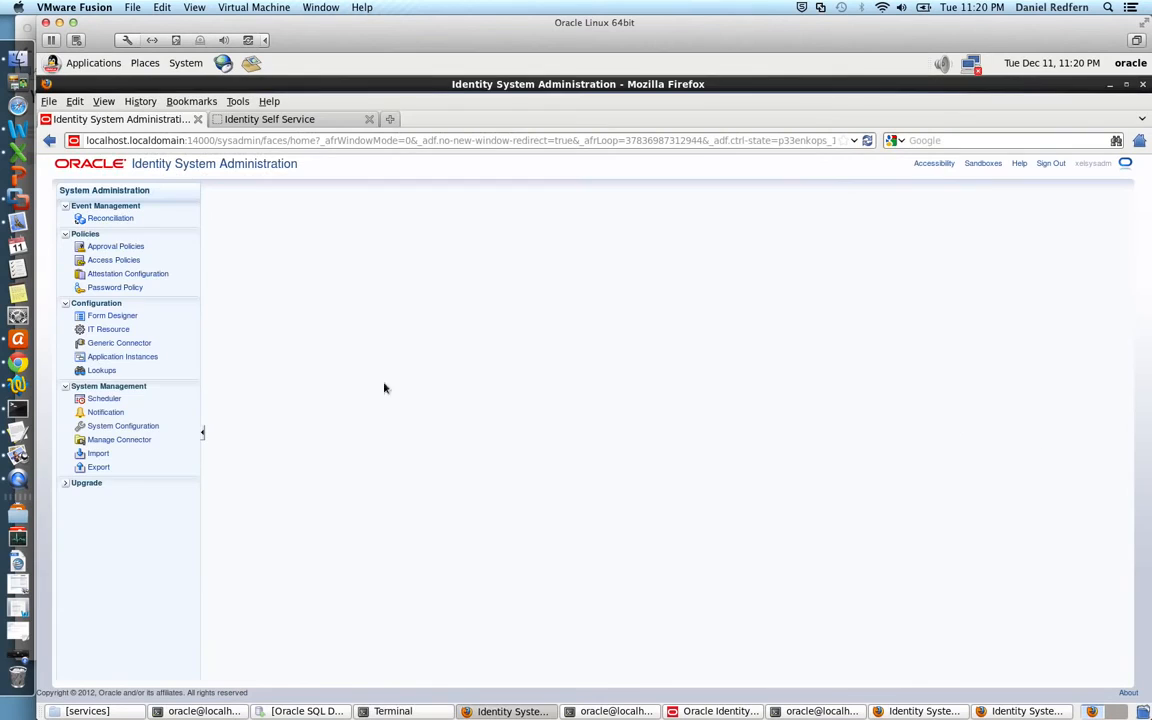
click(93, 398)
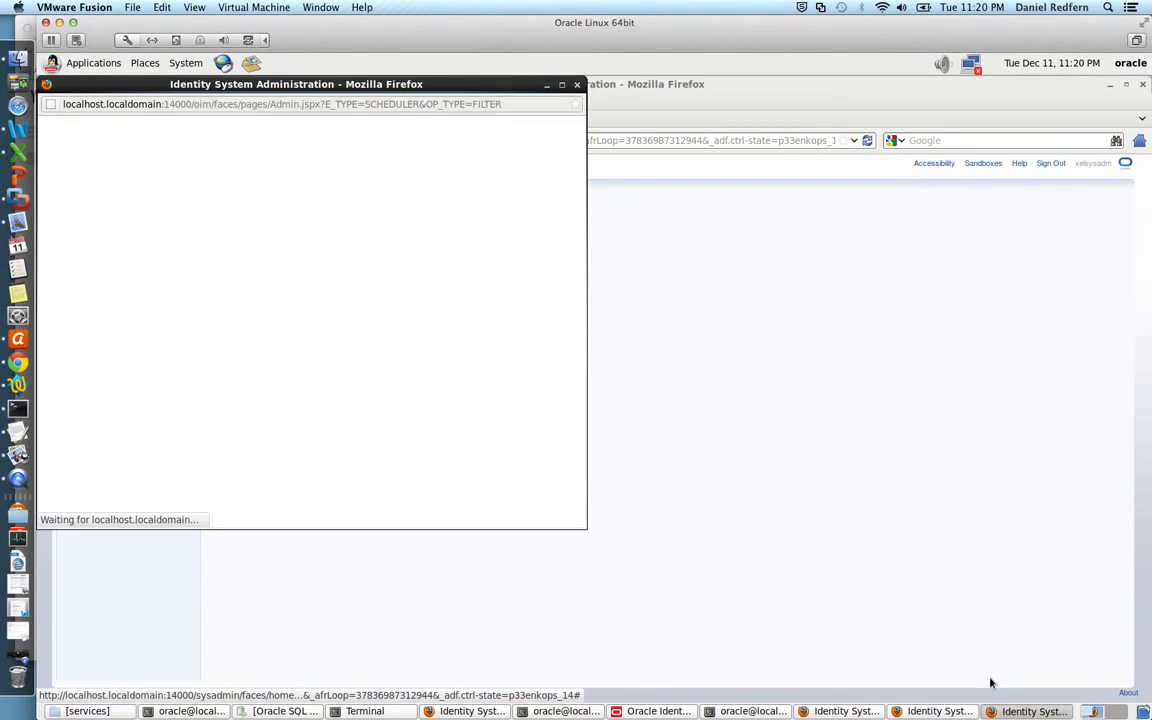
click(419, 234)
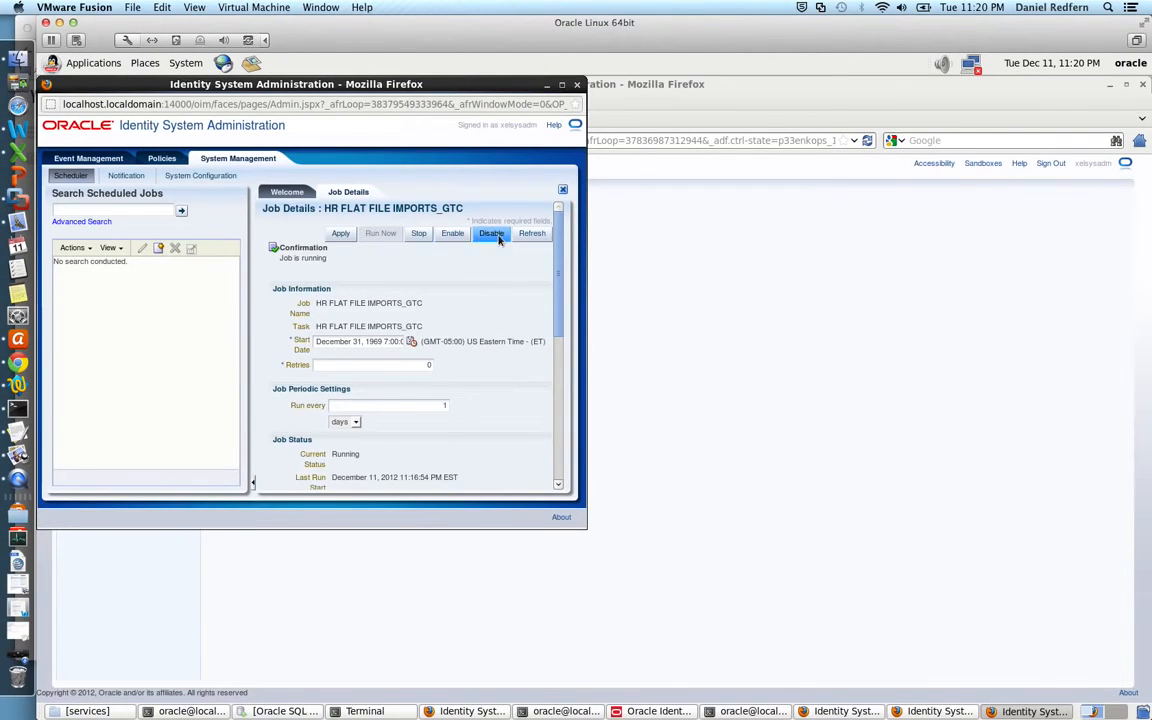
click(532, 234)
click(382, 240)
Check the server log in Terminal for the import activity, and list the contents of the stagingDR/Imports folder
click(360, 711)
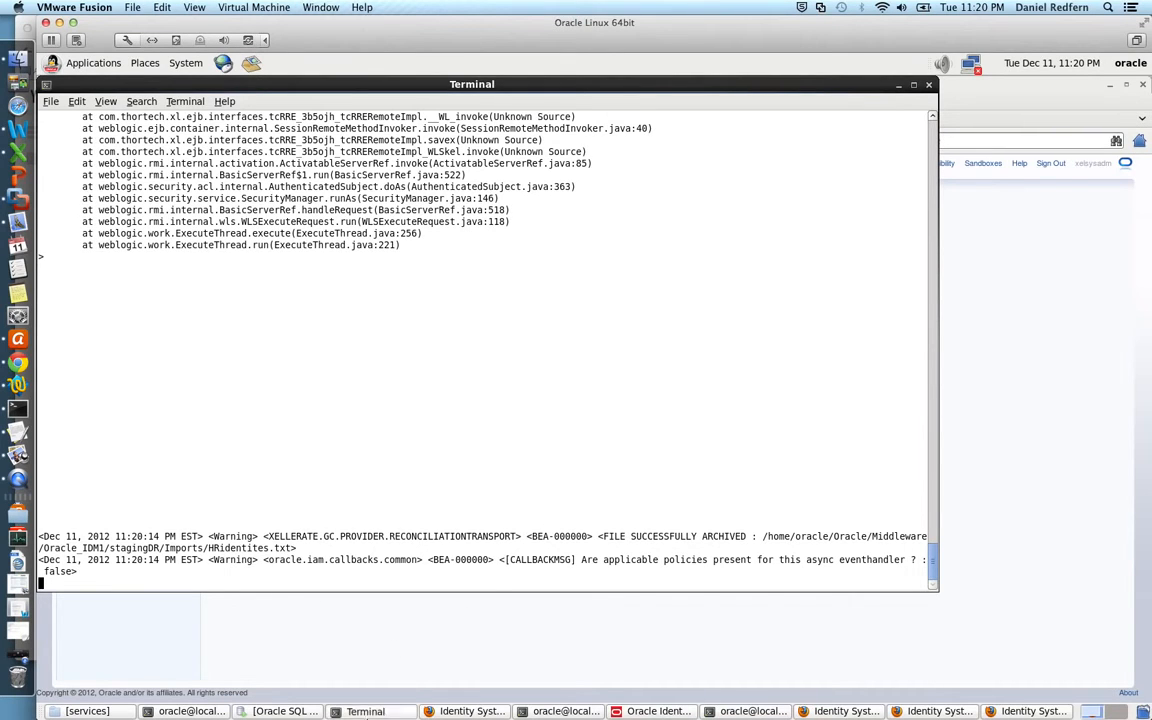
click(185, 711)
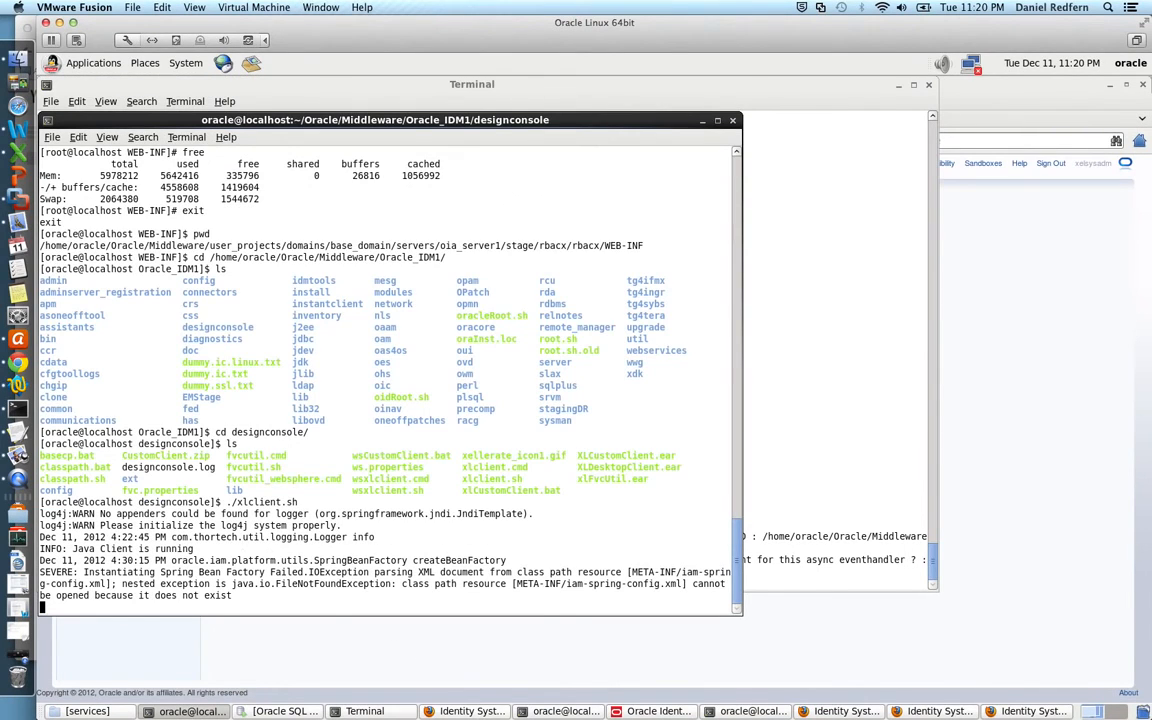
click(468, 711)
click(525, 710)
text(ls -la)
key(Return)
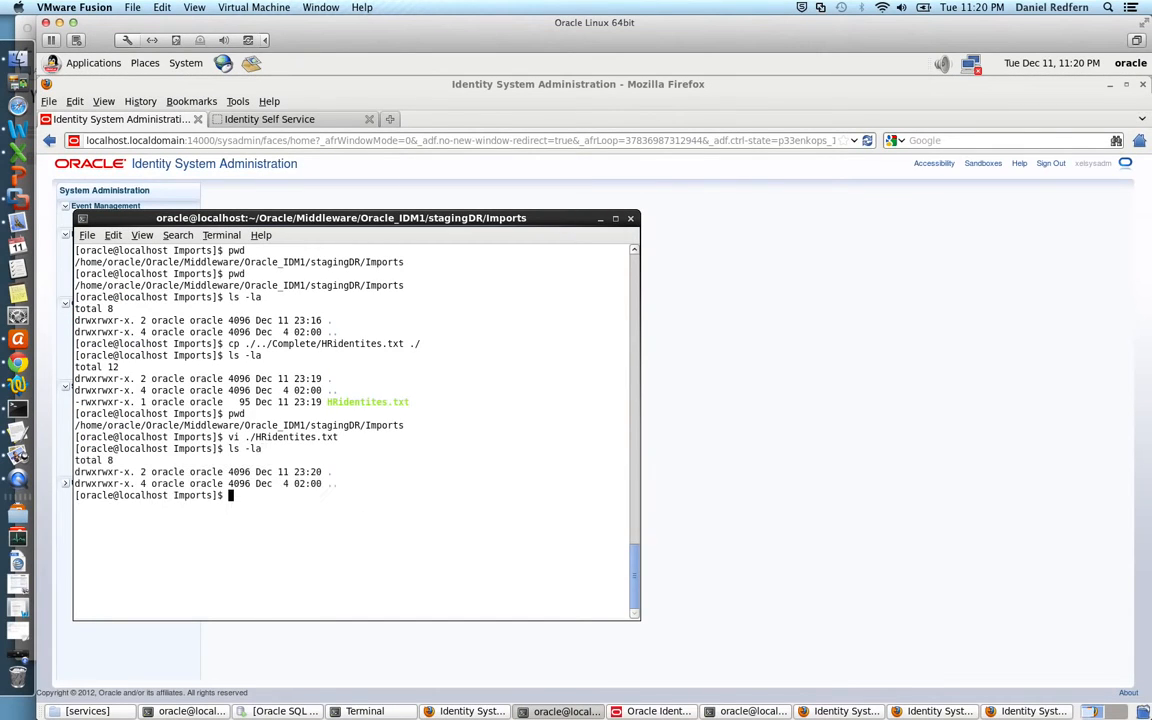
Go up to the stagingDR folder, list it, and list the contents of its Complete subfolder
text(cd ..)
key(Return)
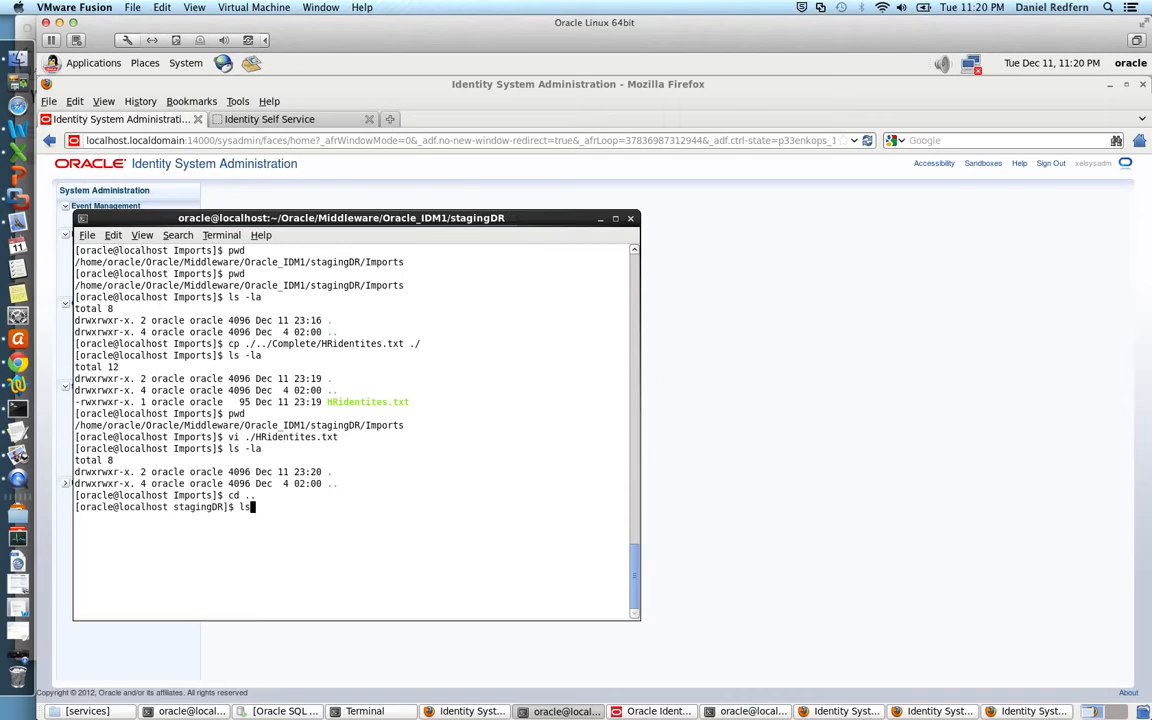
text(ls)
key(Return)
text(cd Complete/)
key(Return)
text(ls)
key(Return)
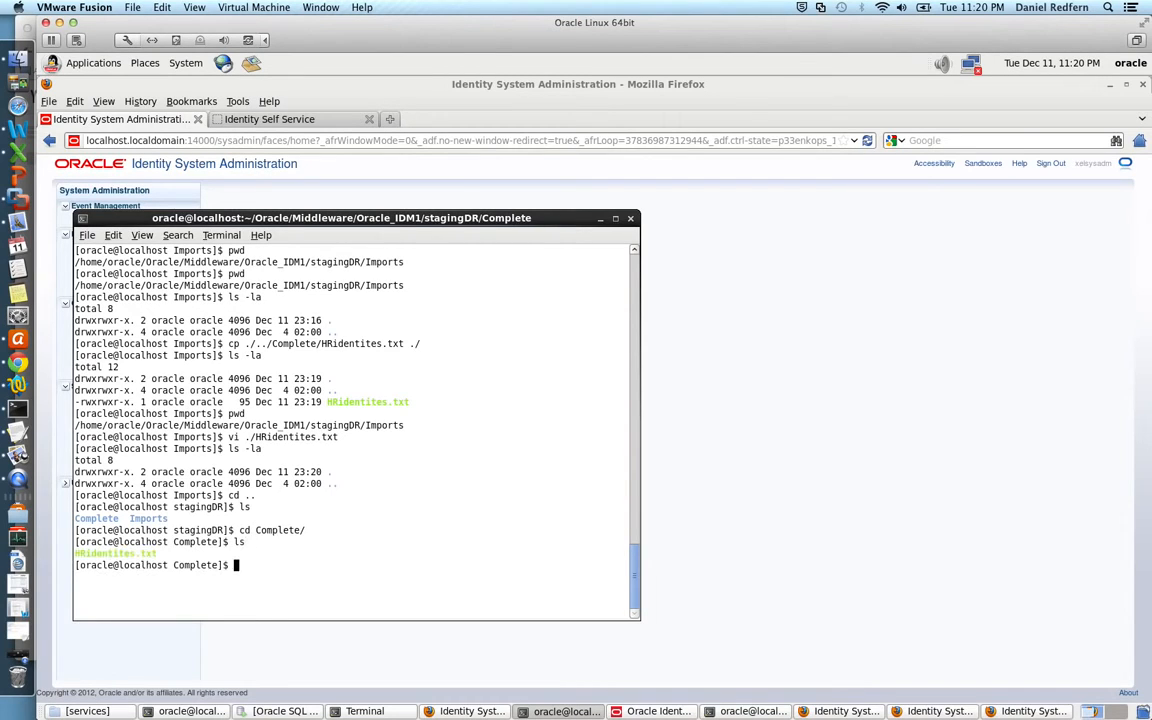
Switch to Identity Self Service in Firefox and sign in as xelsysadm with the account password
click(709, 604)
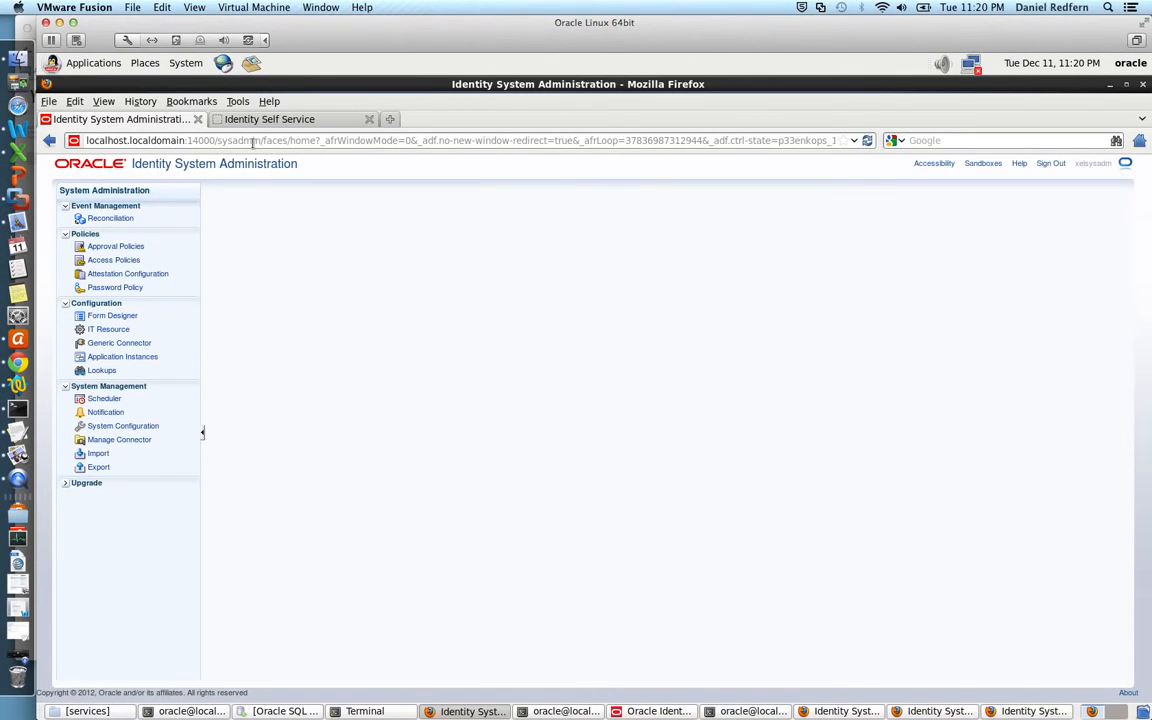
click(229, 121)
text(xelsysadm)
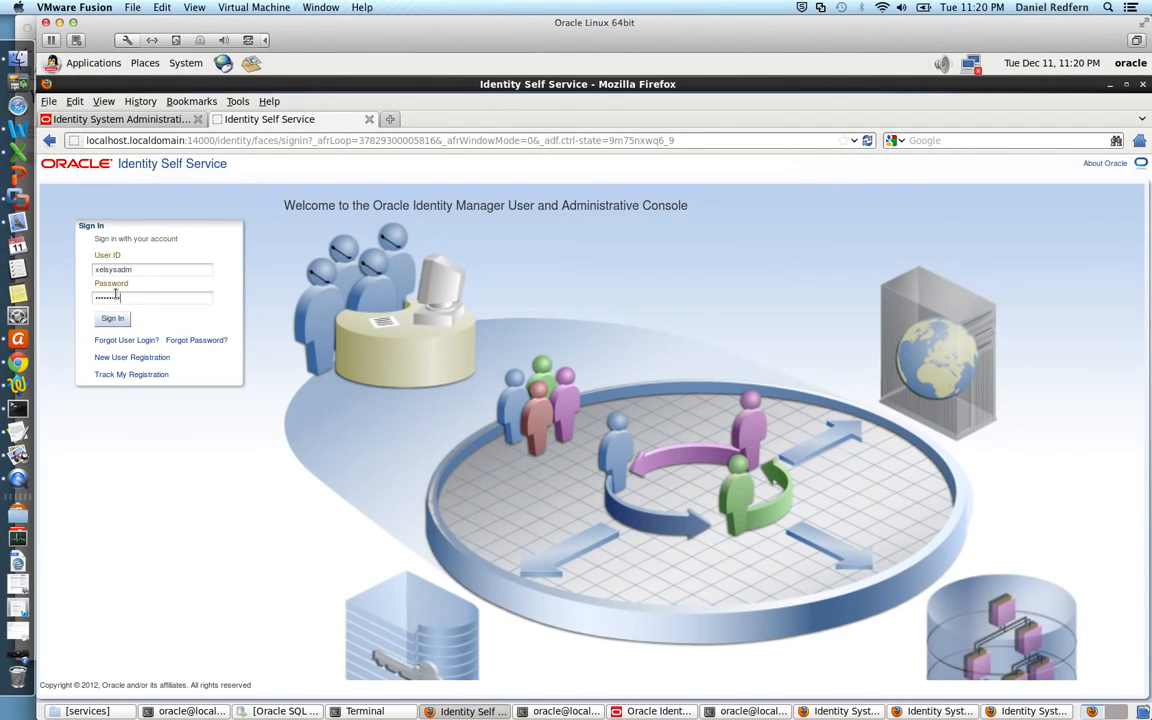
key(Return)
key(Return)
Load localhost.localdomain:14000/identity/ and search all users to check for the imported identity
drag(255, 141, 861, 180)
key(BackSpace)
key(Return)
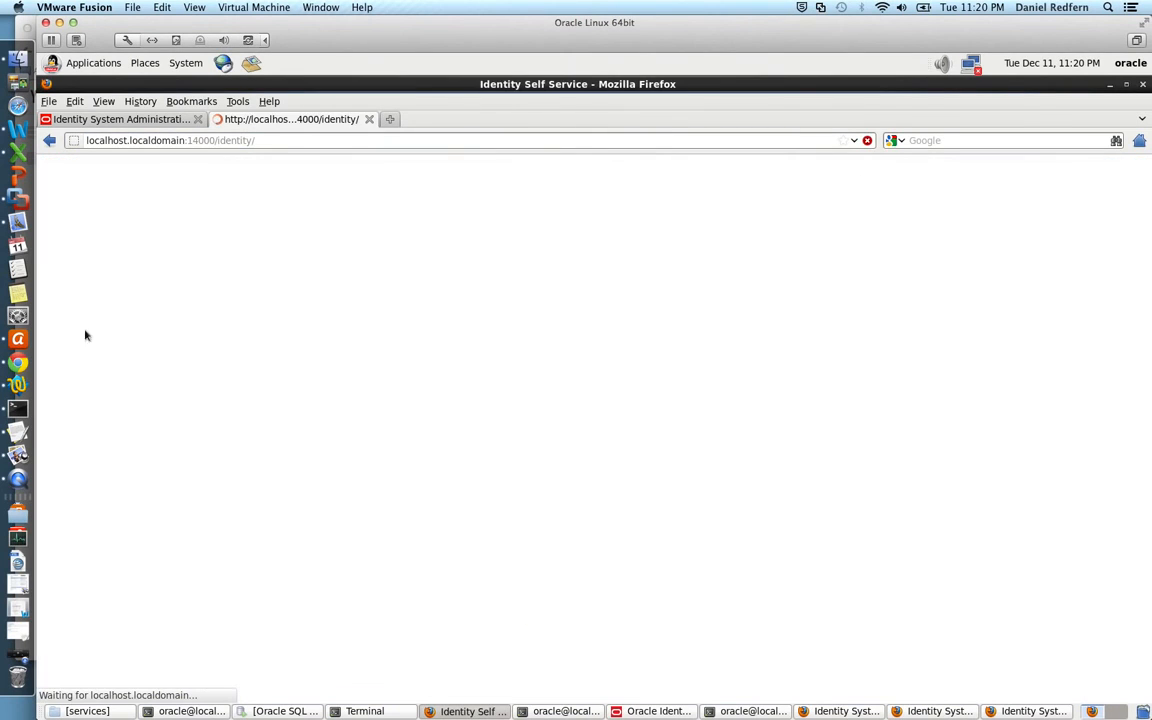
click(95, 335)
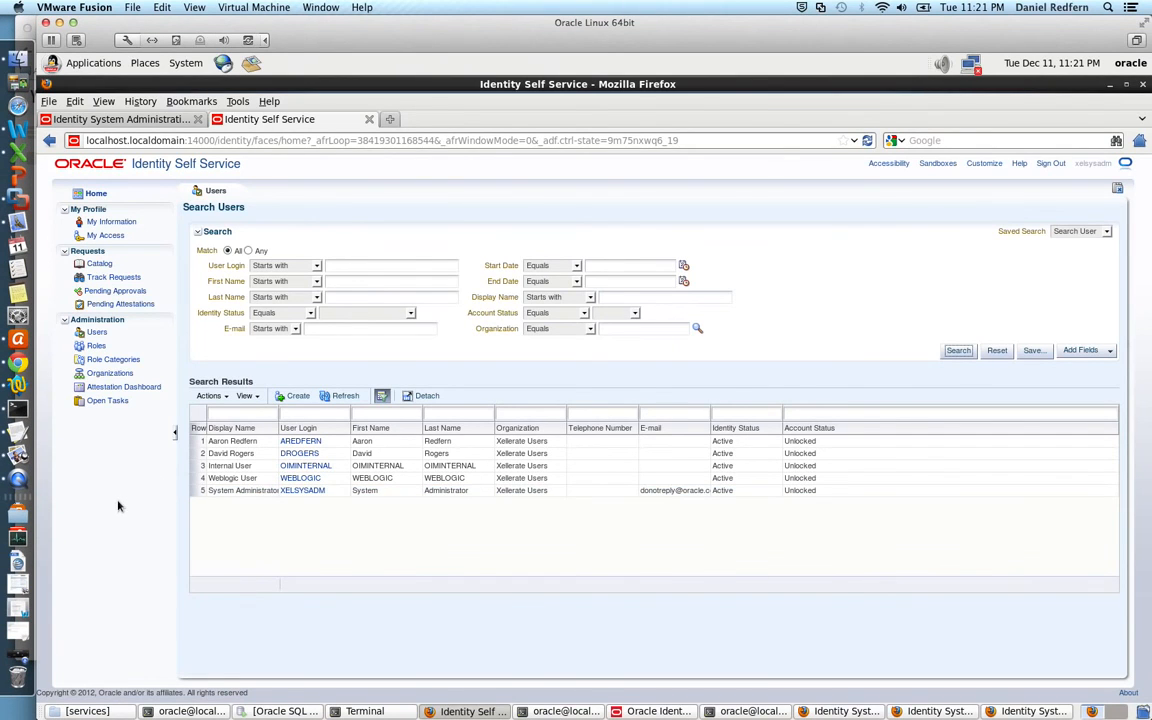
click(33, 483)
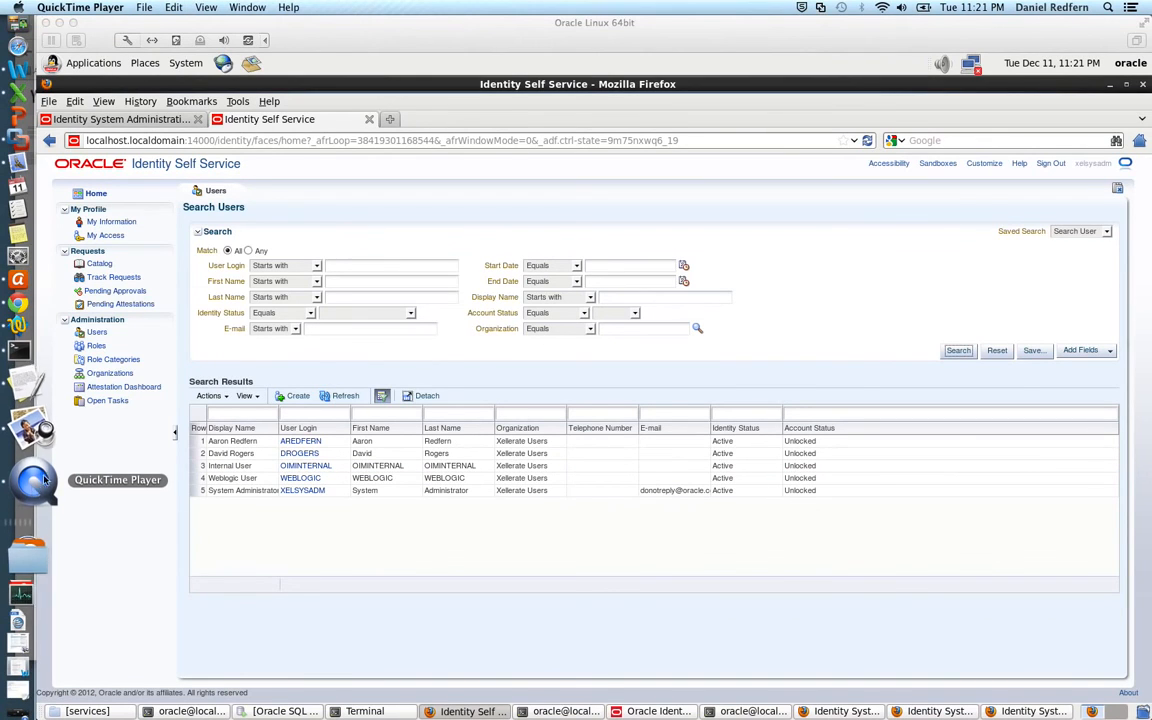
click(80, 7)
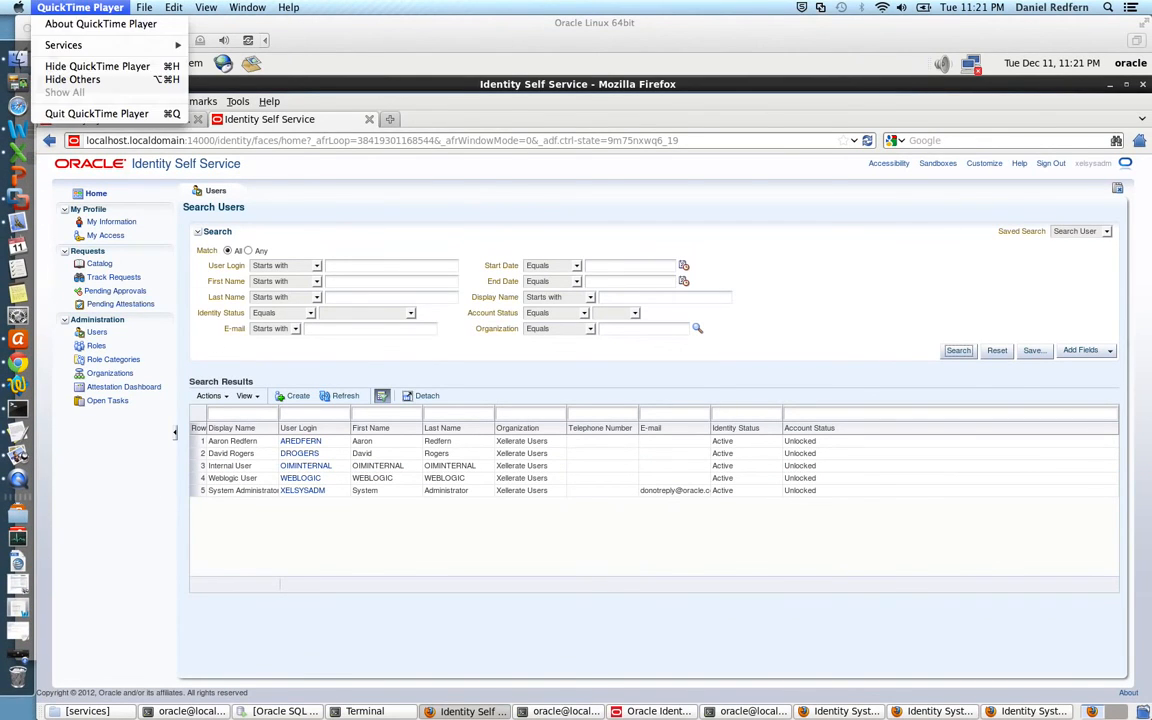